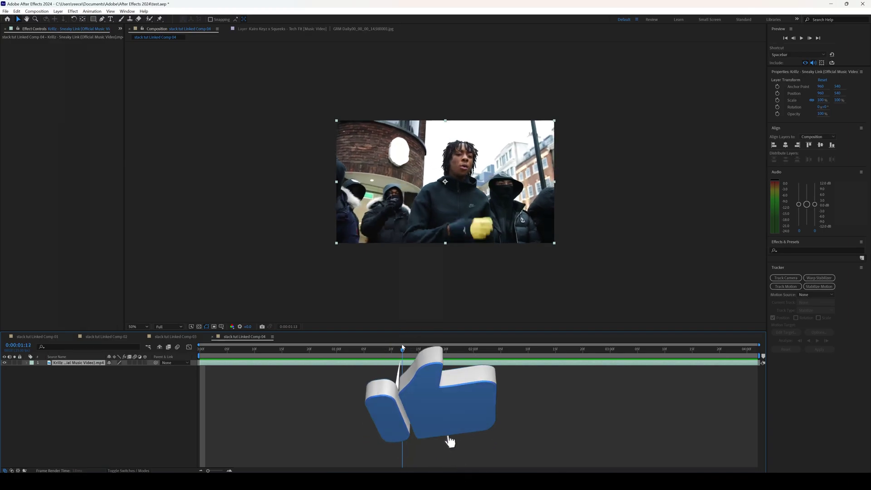
- Split the music video layer at 0:00:01:12 and again at 0:00:01:13 to isolate a single frame
click(355, 345)
drag(356, 345, 399, 352)
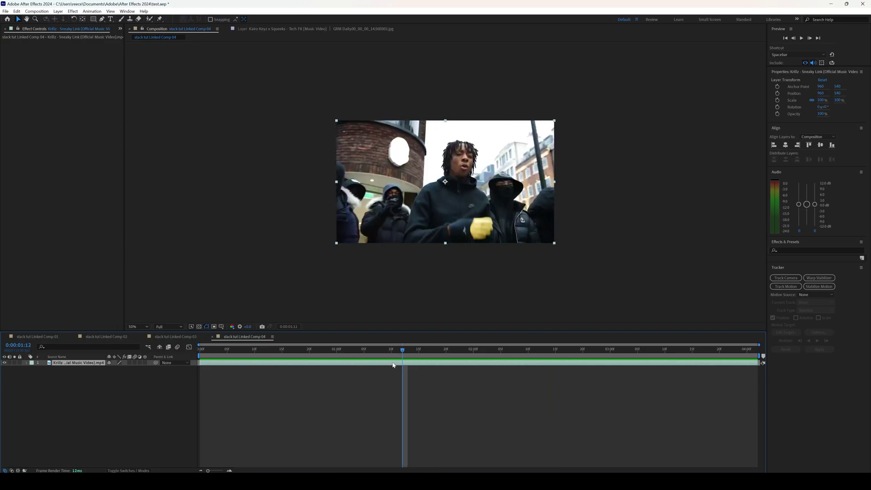
key(ctrl+shift+d)
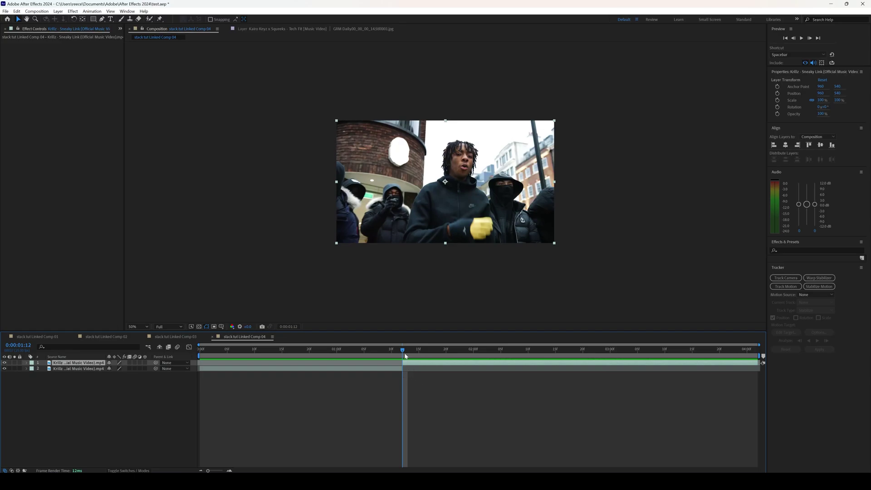
drag(405, 353, 407, 353)
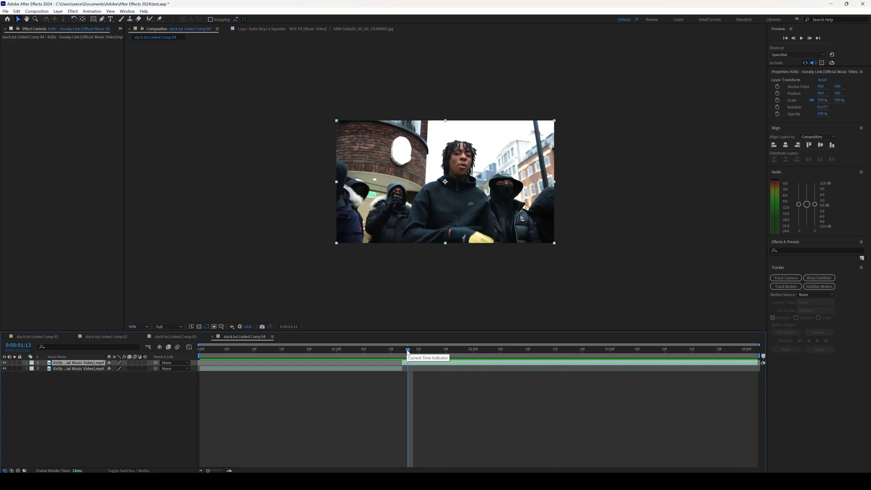
key(ctrl+shift+d)
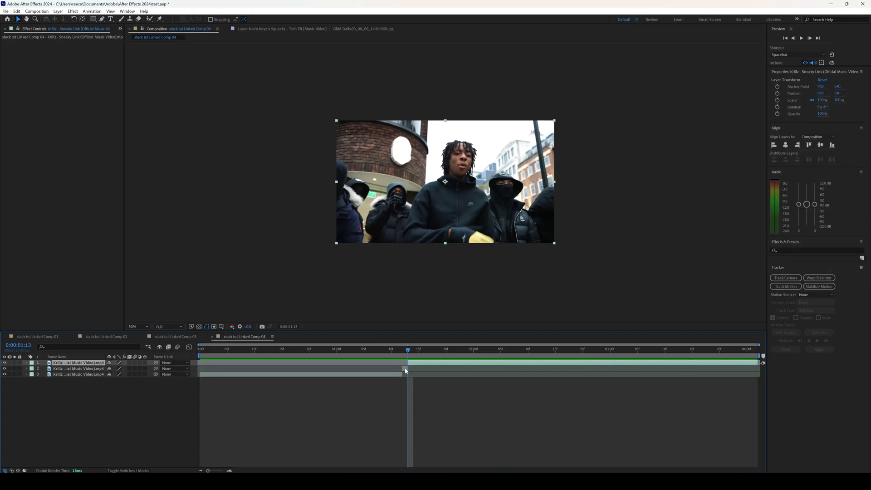
- Apply Freeze Frame to the isolated one-frame layer
click(405, 369)
scroll(433, 396, up, 4)
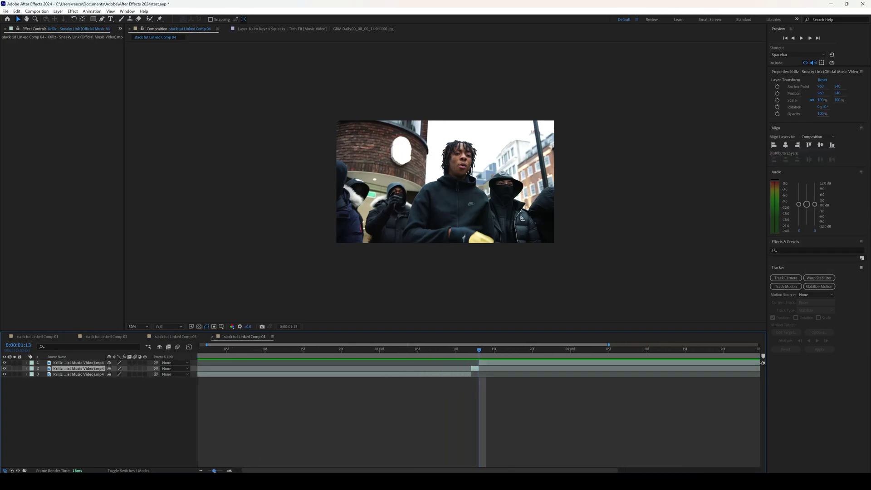
right_click(469, 371)
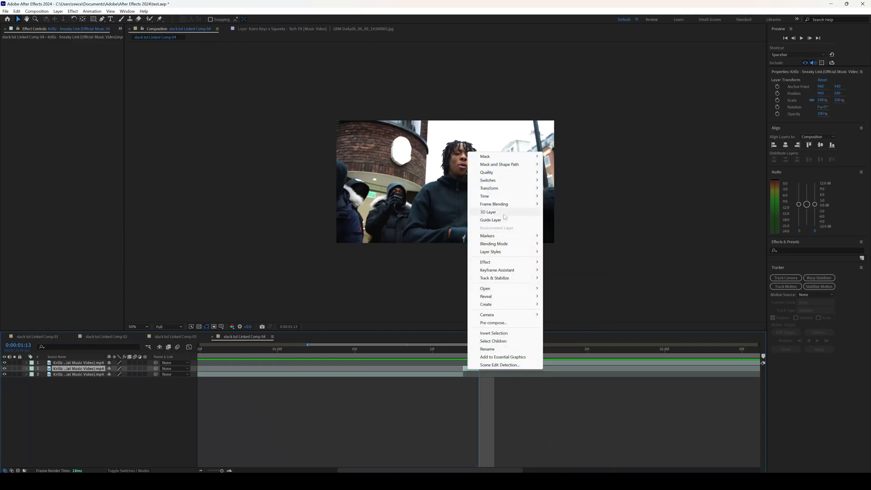
mouse_move(501, 198)
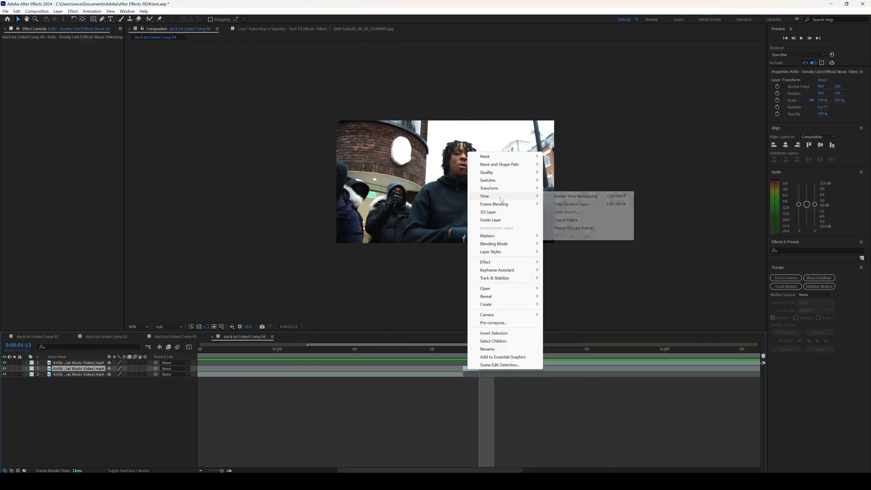
click(565, 220)
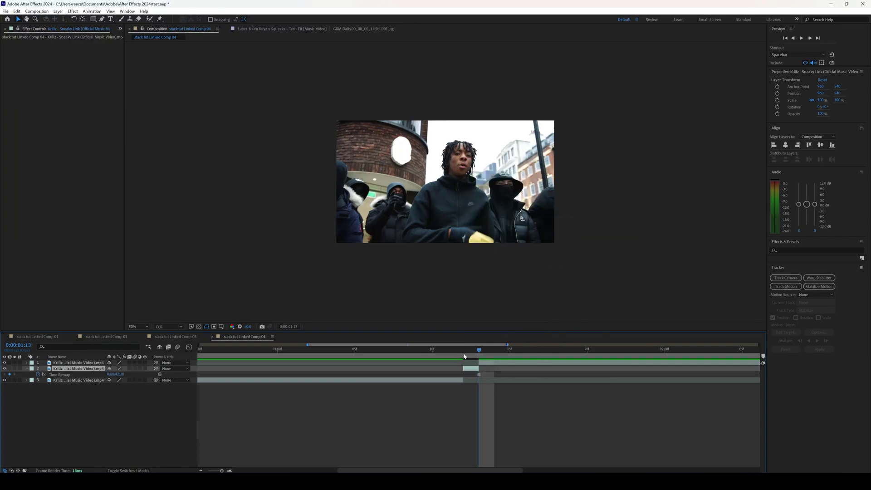
- Extend the start of the frozen-frame layer back to 0:00:00:19 and preview the timing
click(450, 355)
key(space)
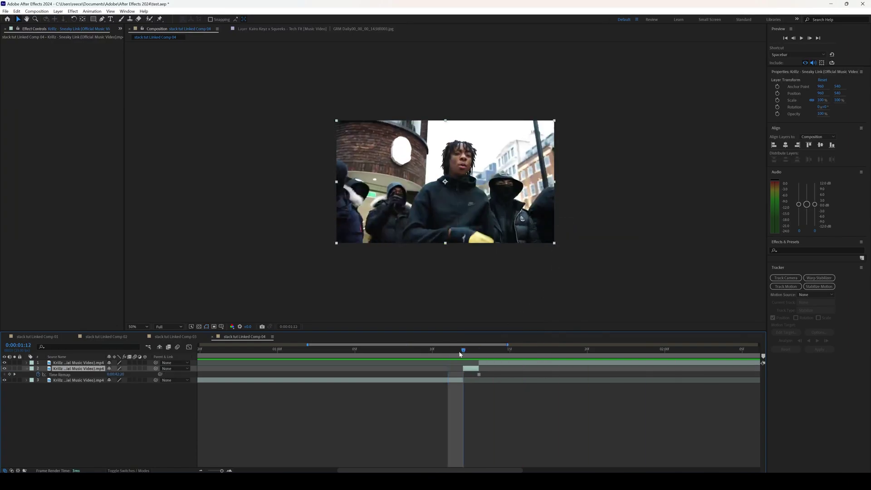
key(space)
key(Page_Down)
key(Page_Down)
drag(463, 368, 230, 360)
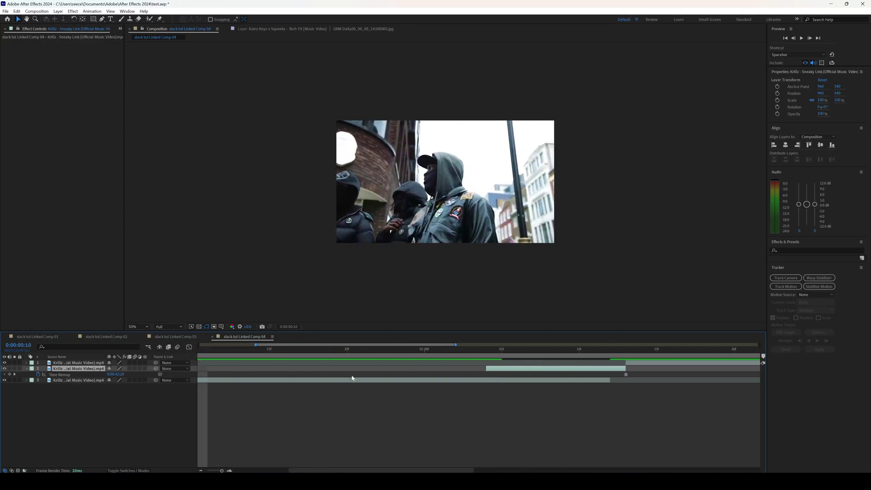
key(space)
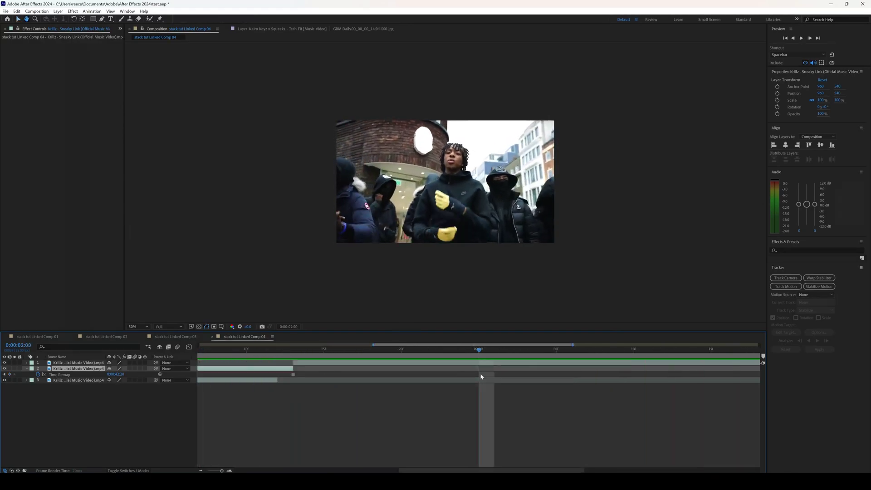
key(semicolon)
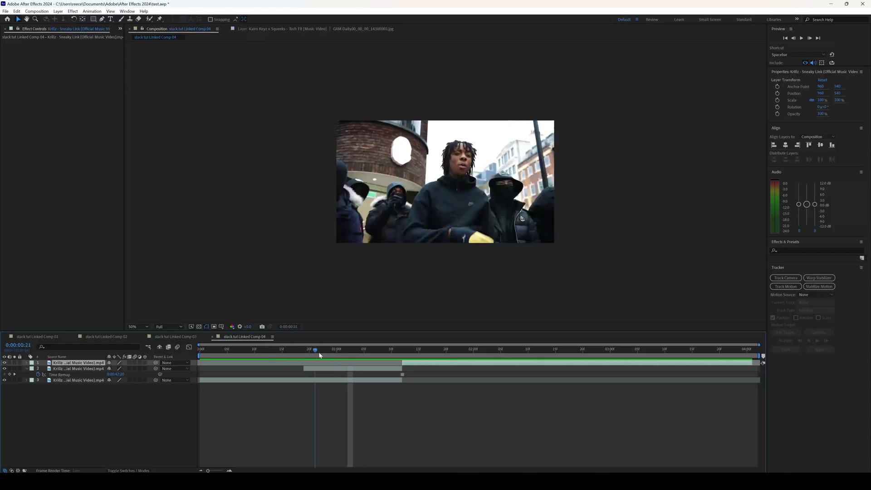
click(272, 358)
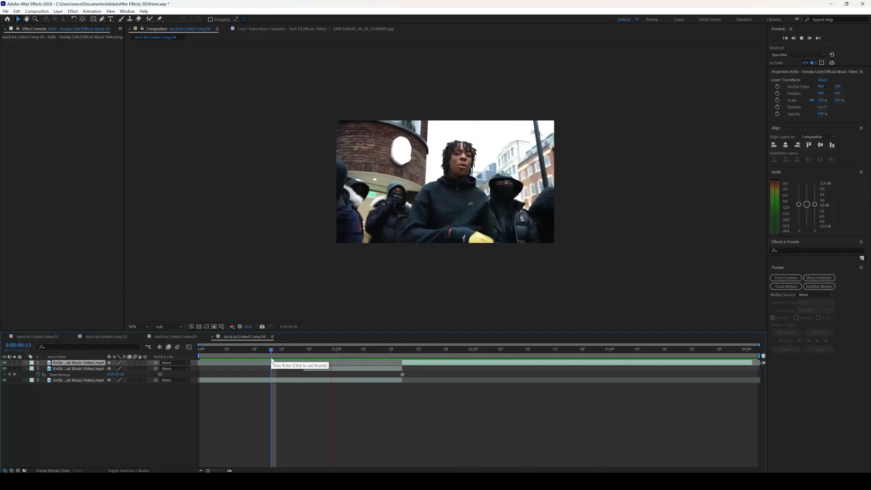
- Duplicate the frozen-frame layer and select the lower copy
click(358, 369)
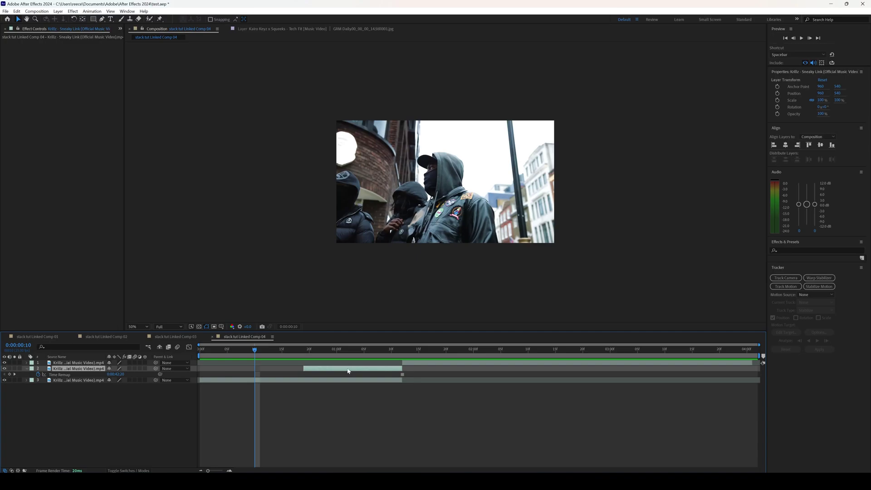
key(ctrl+d)
click(340, 375)
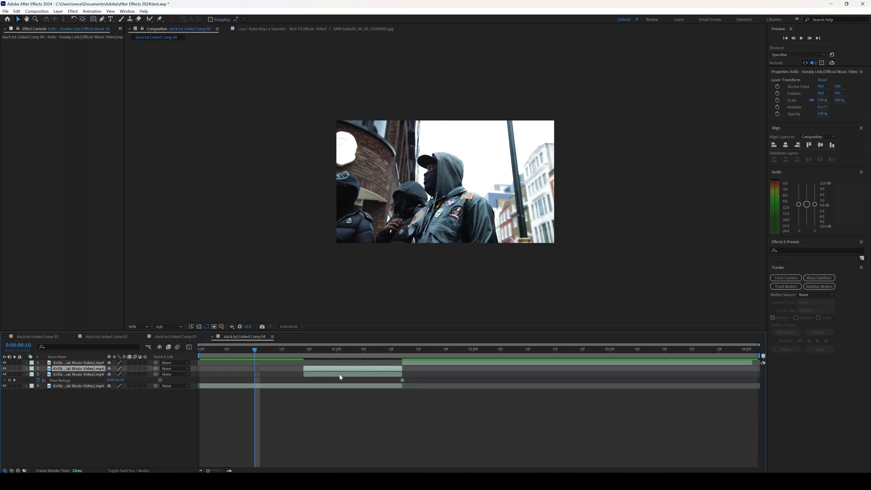
click(341, 377)
- At 0:00:00:22, mask the central man's body without his head on the lower frozen copy and check the cut-out
click(323, 354)
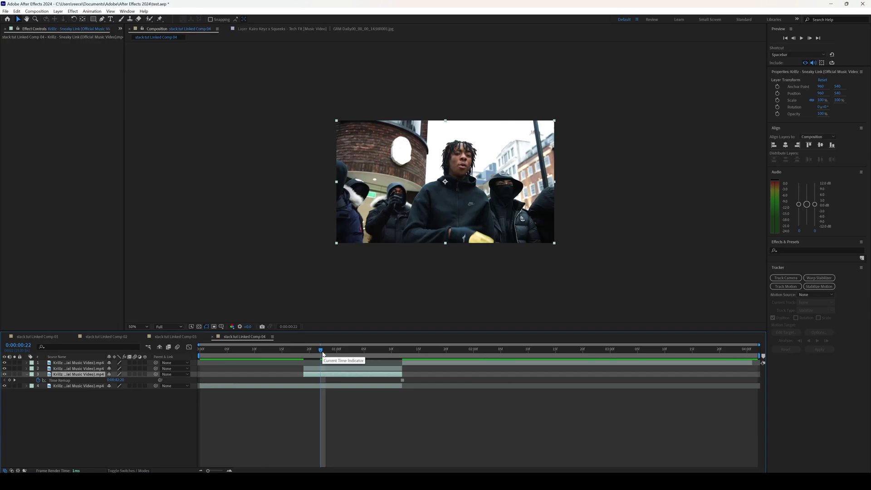
click(333, 375)
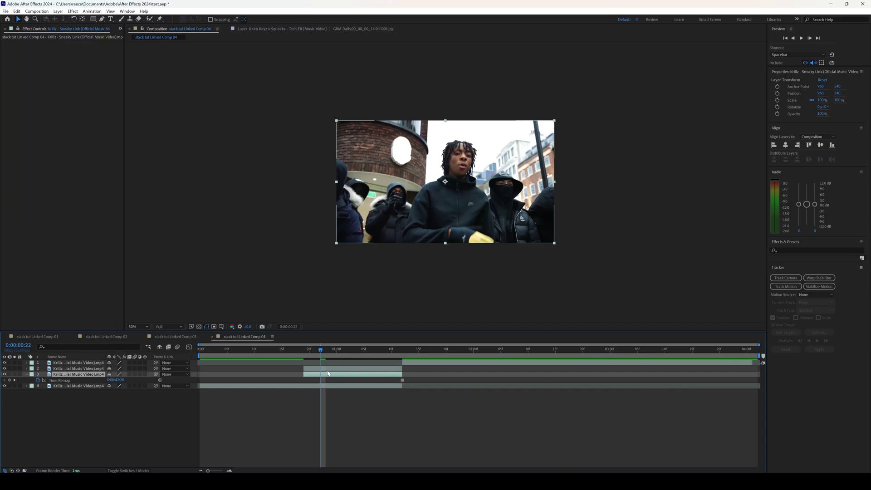
click(328, 373)
click(328, 376)
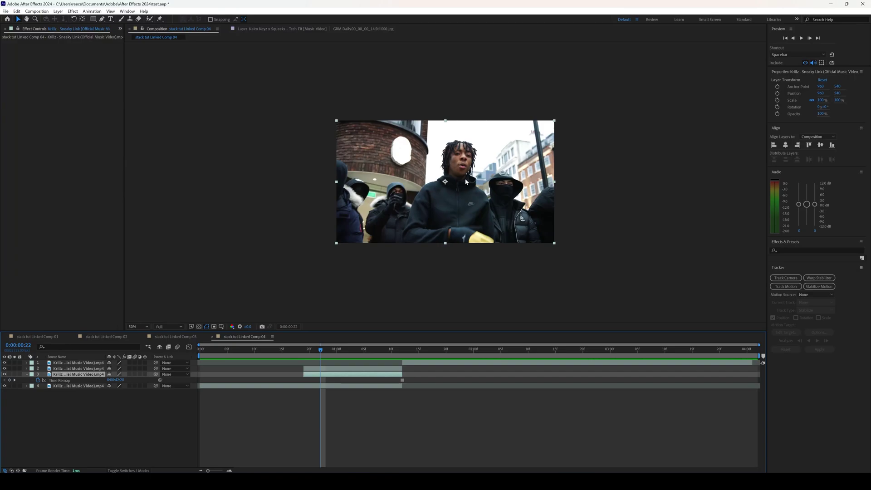
drag(466, 182, 444, 170)
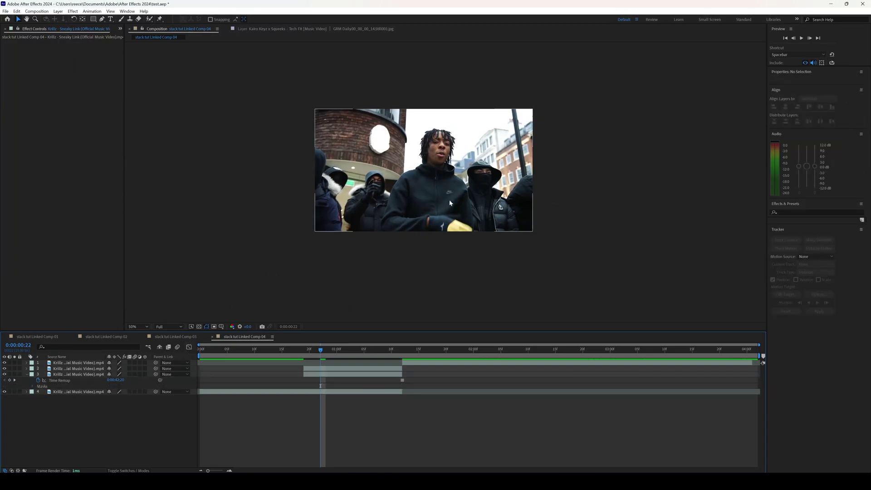
click(4, 368)
- Rename the masked lower frozen layer as BODY
mouse_move(277, 349)
mouse_down()
mouse_move(416, 352)
mouse_move(289, 349)
mouse_up()
click(284, 380)
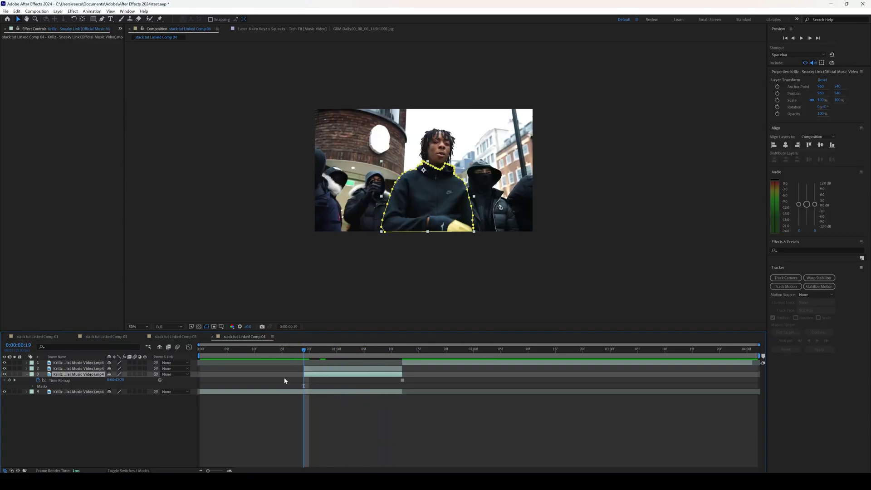
right_click(83, 376)
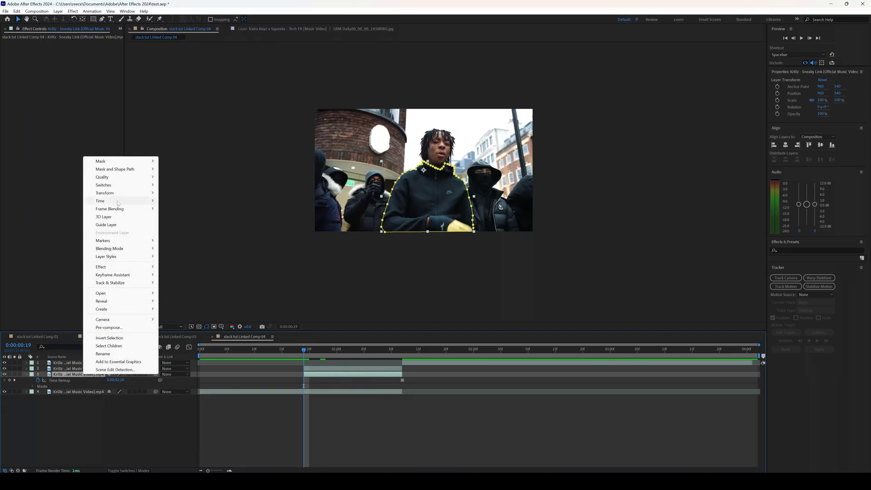
click(115, 353)
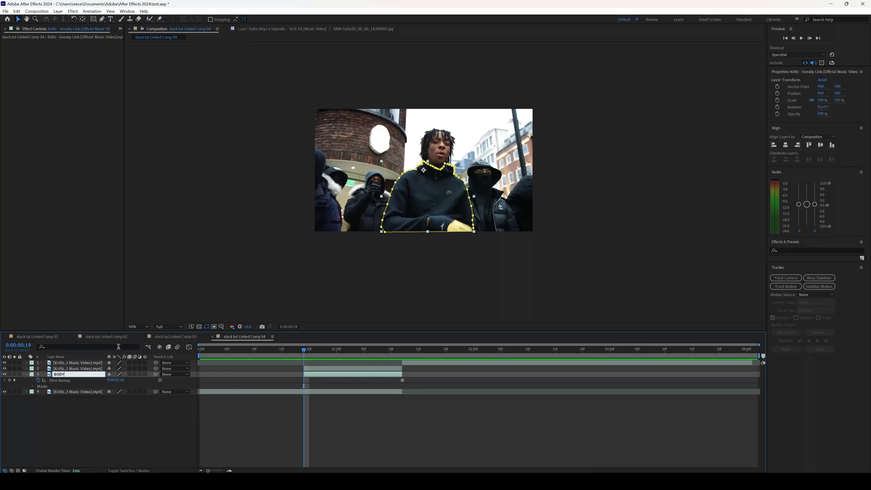
key(Return)
click(153, 423)
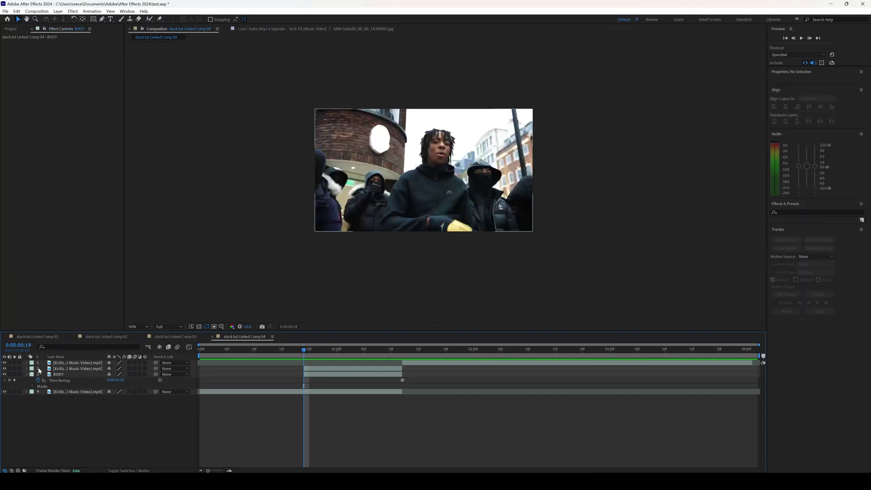
- Draw a Pen tool mask around the central man's head and hair on the upper frozen copy
click(314, 369)
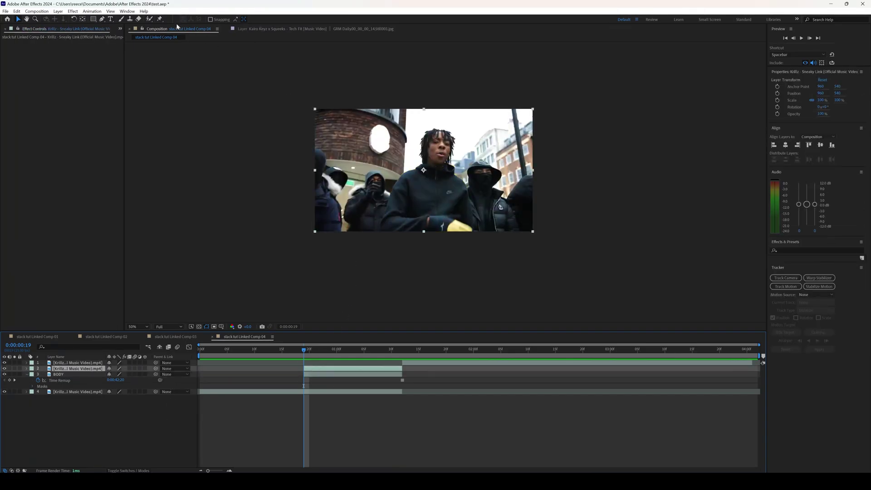
click(103, 19)
key(period)
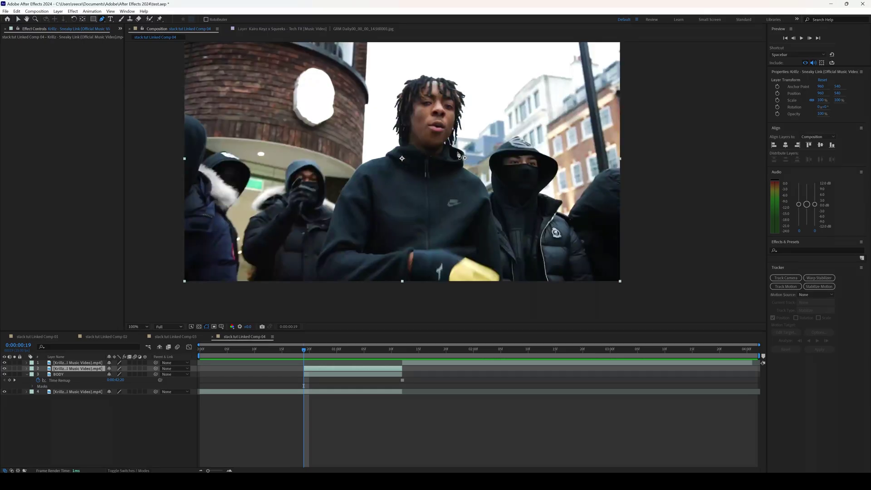
click(330, 377)
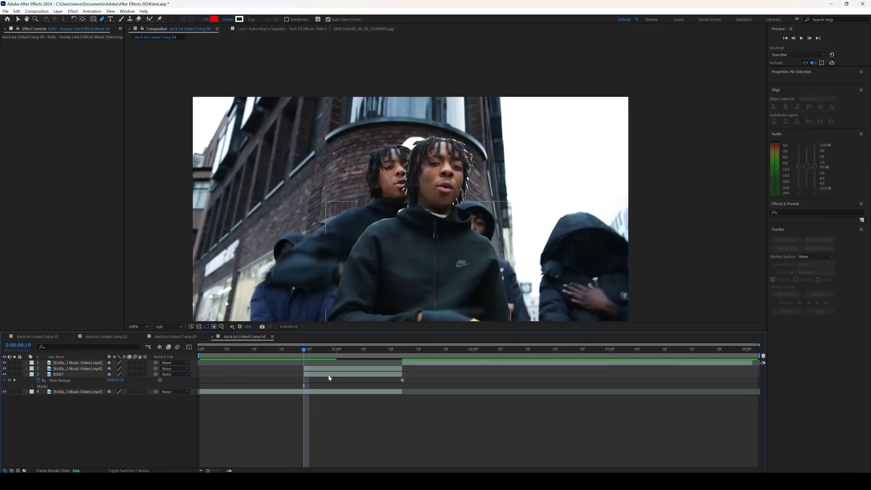
- Hide the BODY layer and slightly increase the Mask Feather of the head mask, checking it at 0:00:00:24
click(5, 374)
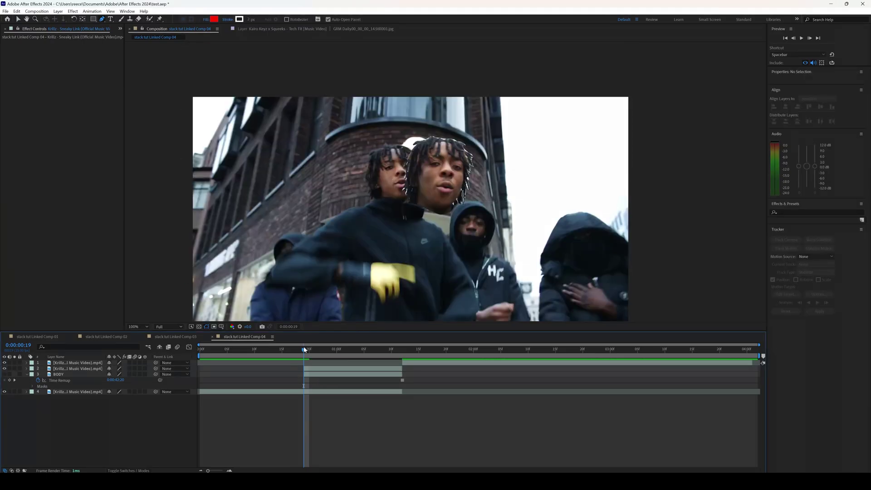
drag(304, 349, 331, 349)
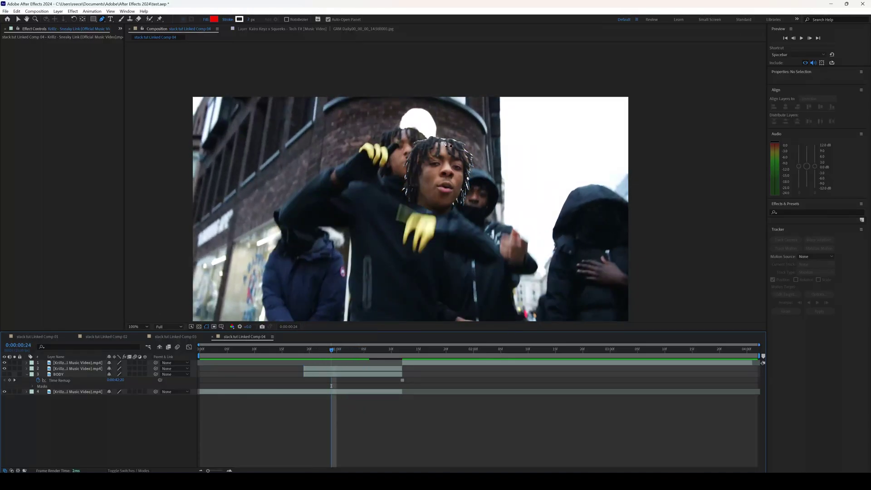
click(26, 374)
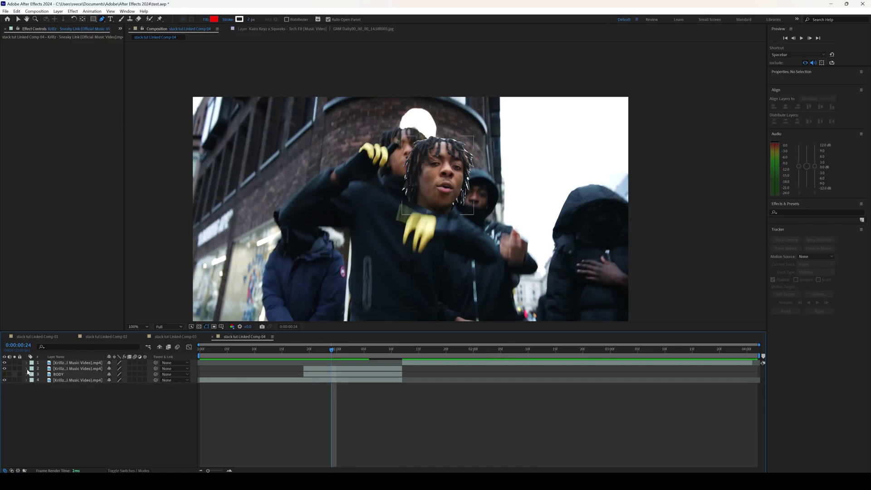
click(26, 369)
click(32, 380)
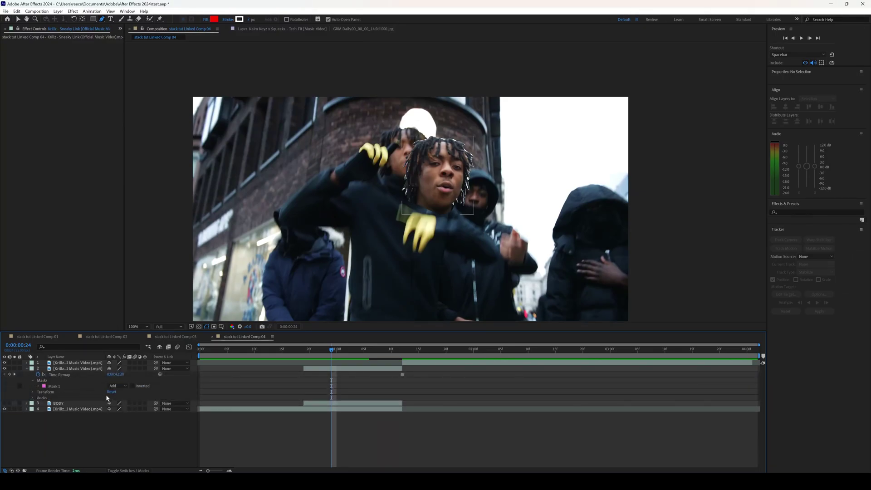
click(38, 386)
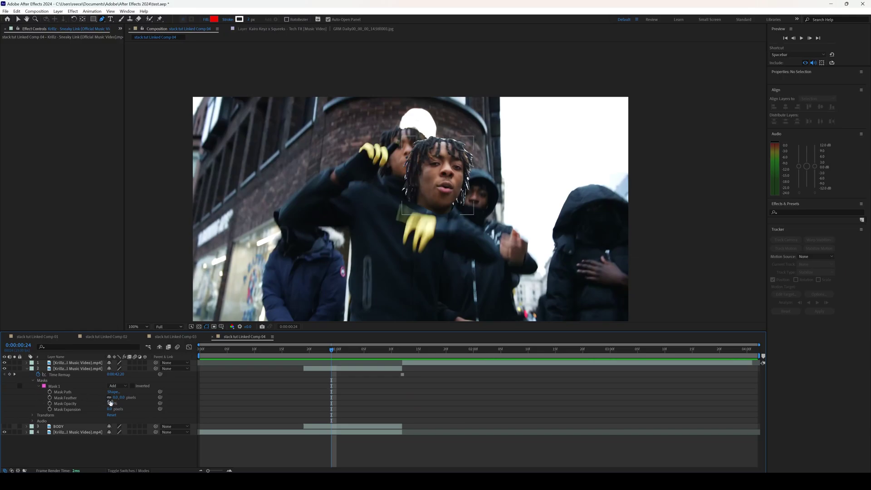
drag(114, 398, 116, 397)
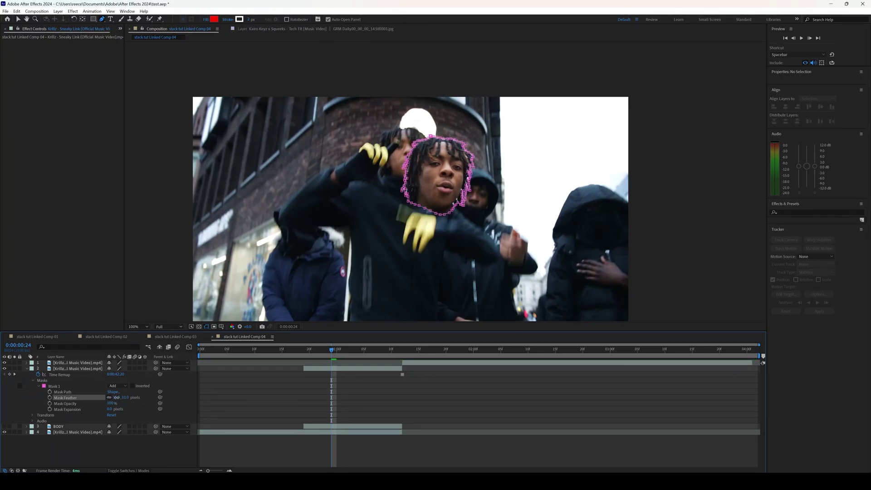
click(111, 454)
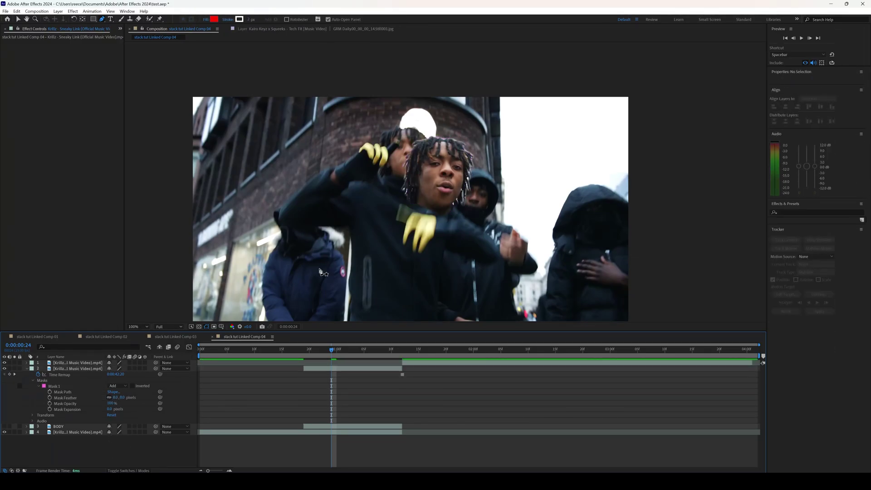
- Collapse the mask properties and rename the upper frozen layer as HEAD
click(40, 390)
click(33, 380)
click(74, 368)
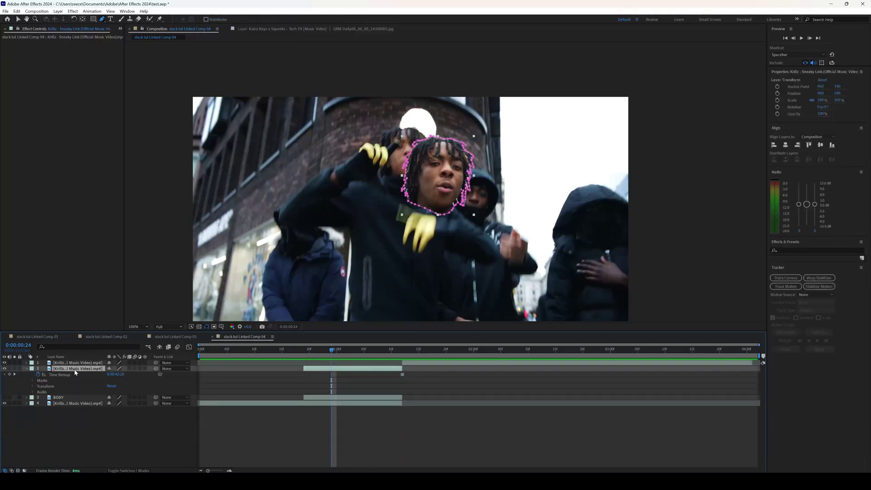
right_click(74, 368)
click(99, 348)
text(HEAD)
key(Return)
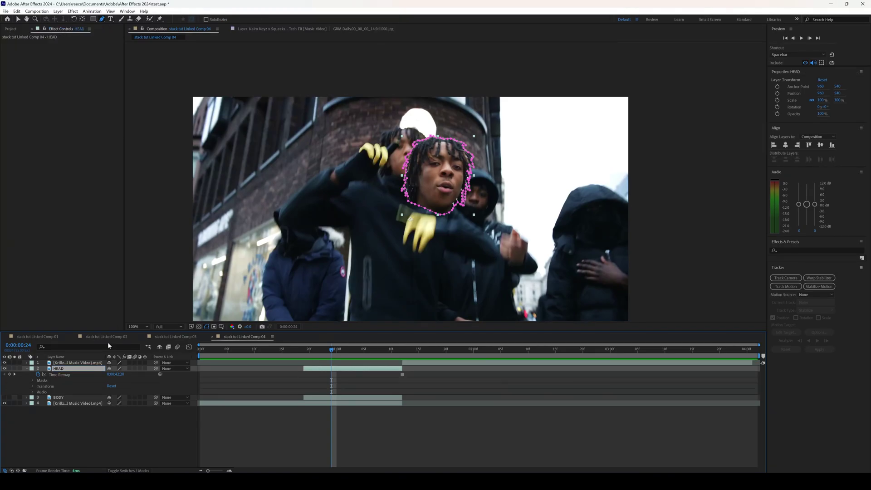
- Collapse the HEAD layer's properties, show the BODY layer again and hide the HEAD layer
click(26, 368)
click(308, 356)
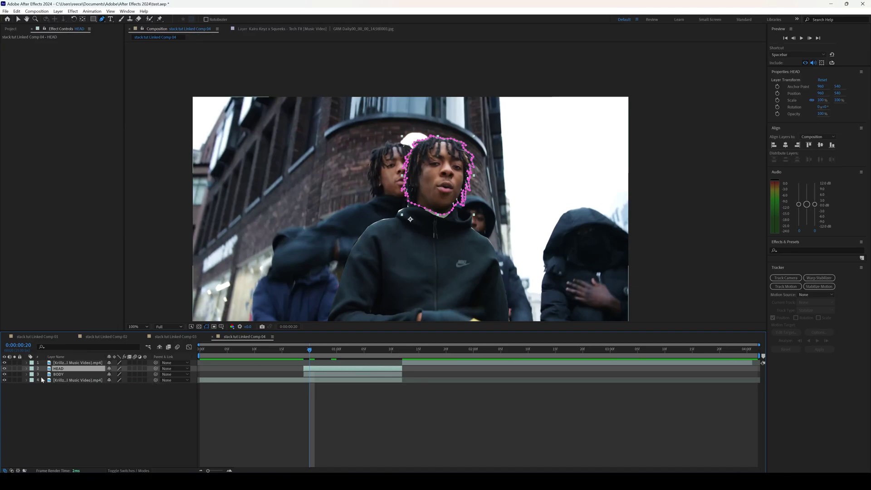
click(4, 368)
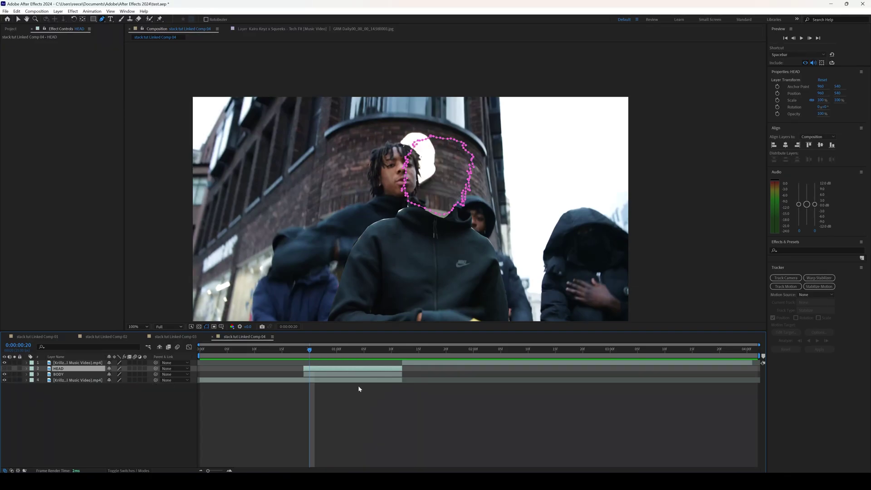
click(125, 430)
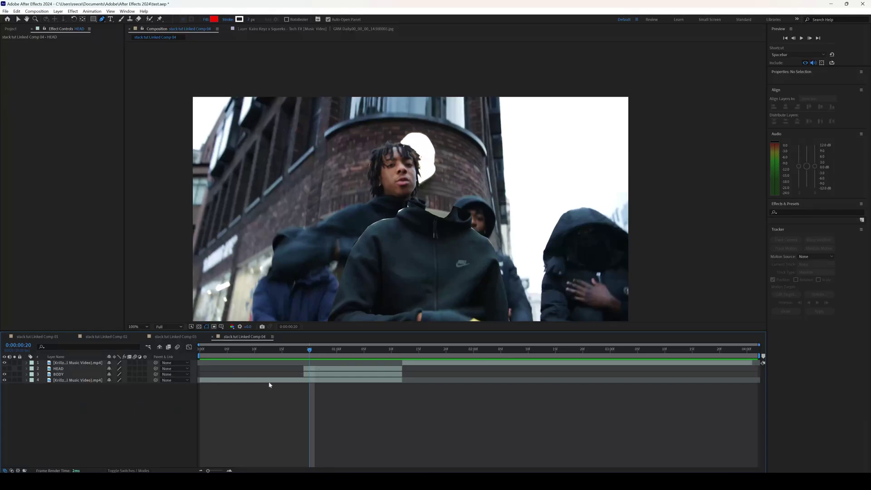
- Reveal the BODY layer's transform properties and set a Position keyframe at the layer's start, 0:00:00:19
click(311, 375)
key(ctrl+alt+t)
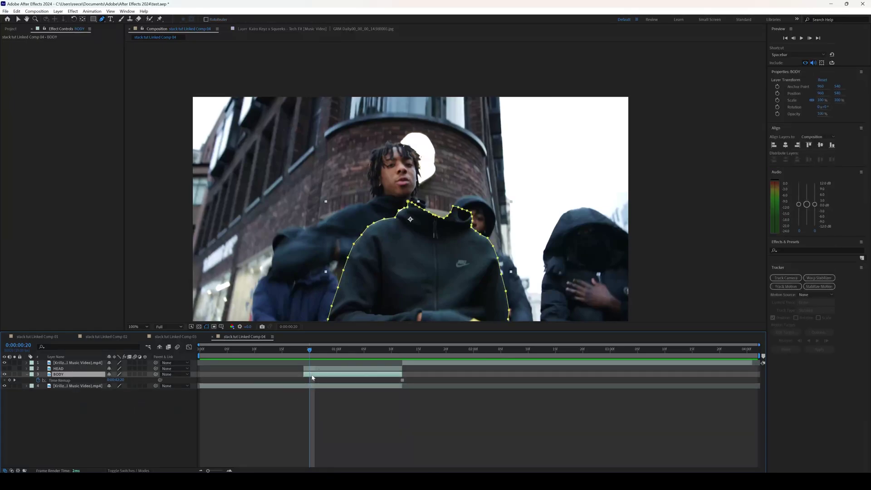
click(26, 374)
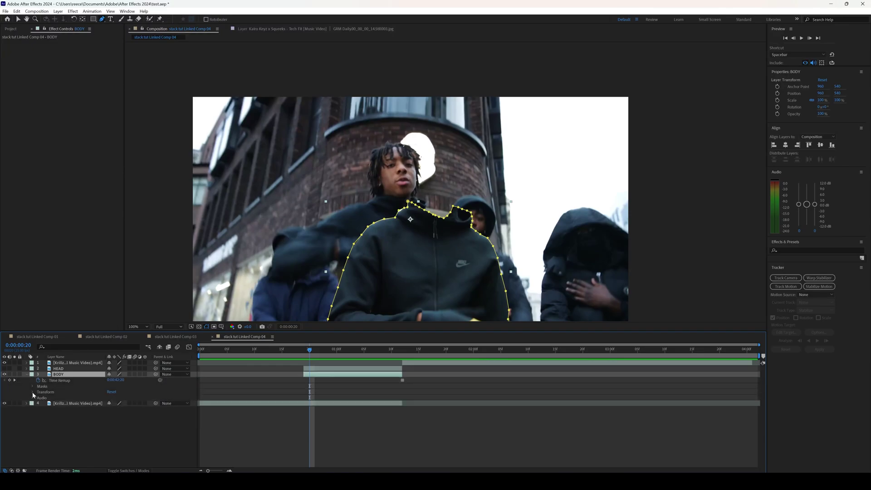
click(32, 392)
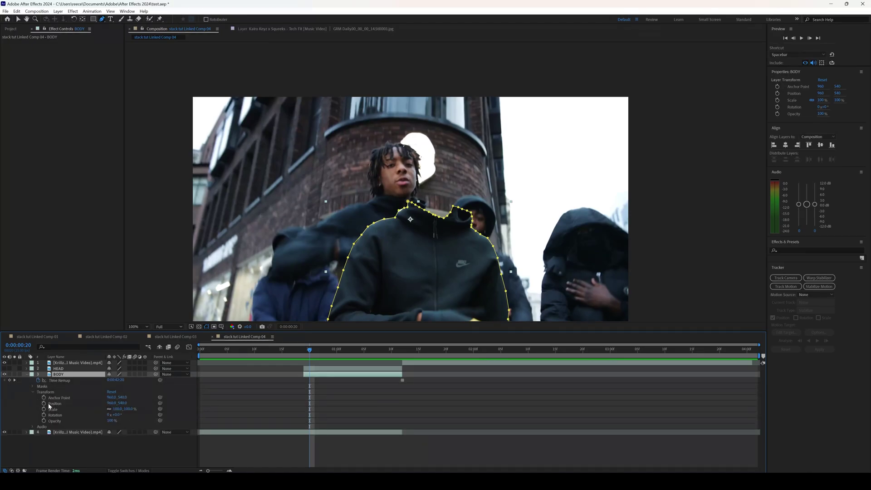
click(44, 403)
drag(309, 350, 302, 354)
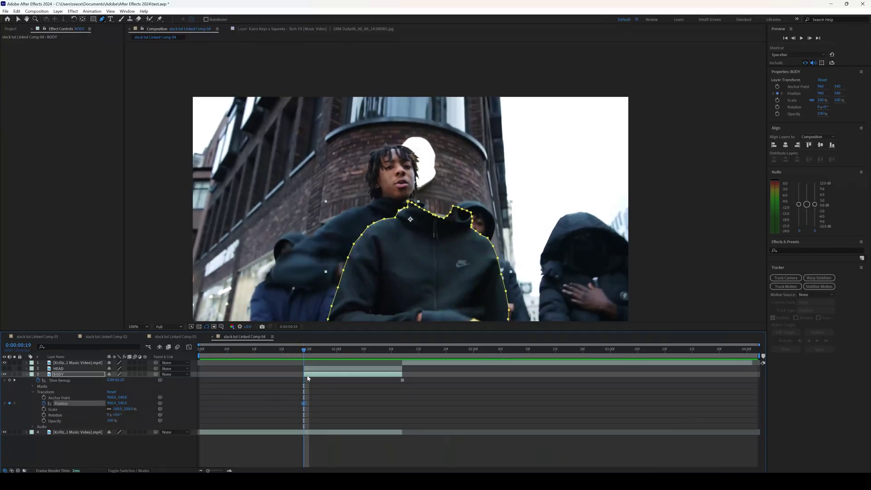
- Add Scale and Rotation keyframes to the BODY layer at 0:00:00:19
drag(305, 355, 352, 353)
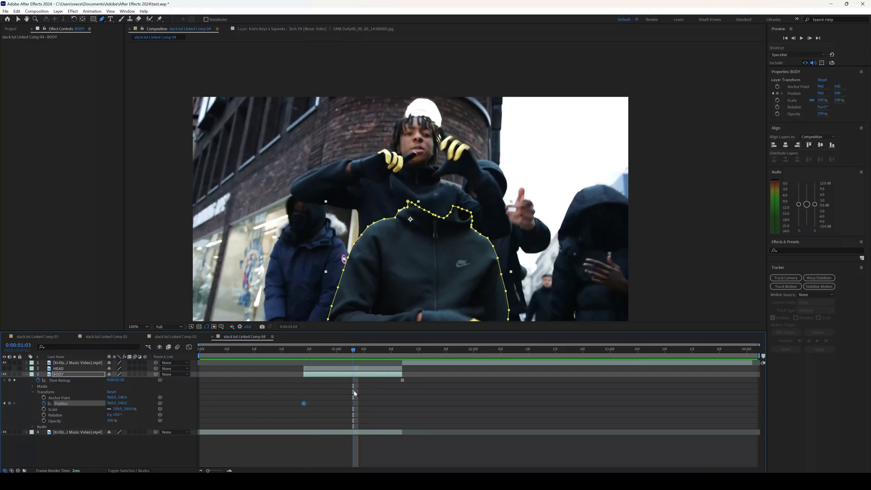
click(361, 377)
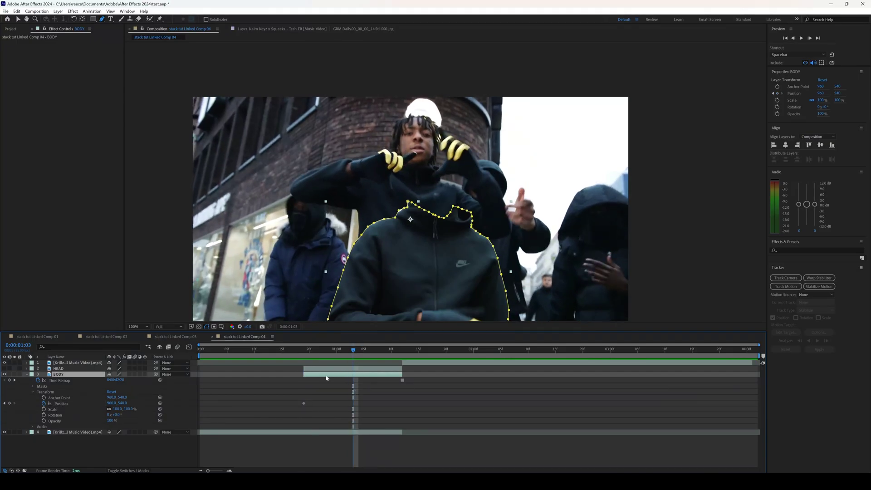
key(j)
click(76, 405)
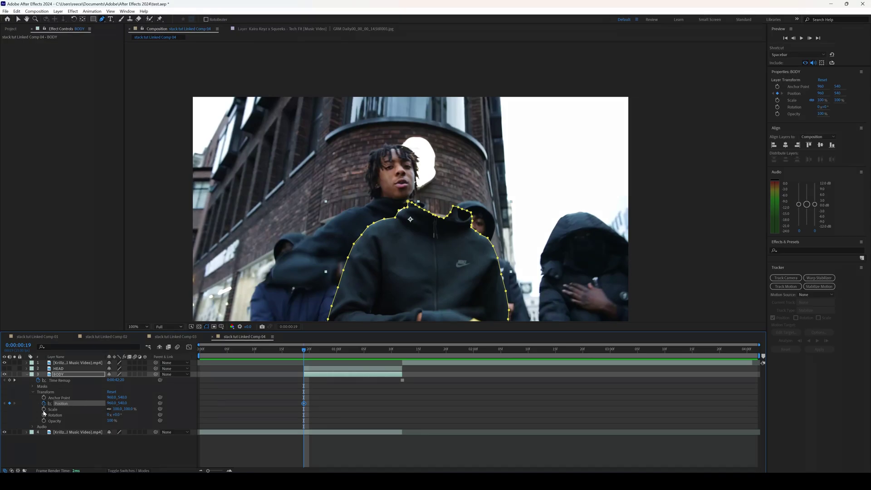
click(44, 409)
click(44, 414)
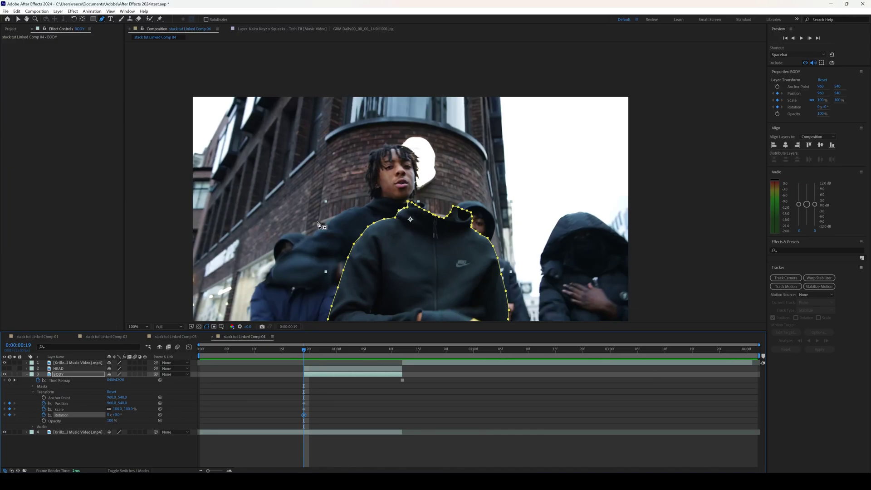
- At 0:00:00:19, move BODY off the frame's lower-right corner to about 2092, 1170, rotated 35° and scaled to 85%
key(v)
key(comma)
key(comma)
drag(434, 222, 554, 294)
drag(114, 415, 127, 415)
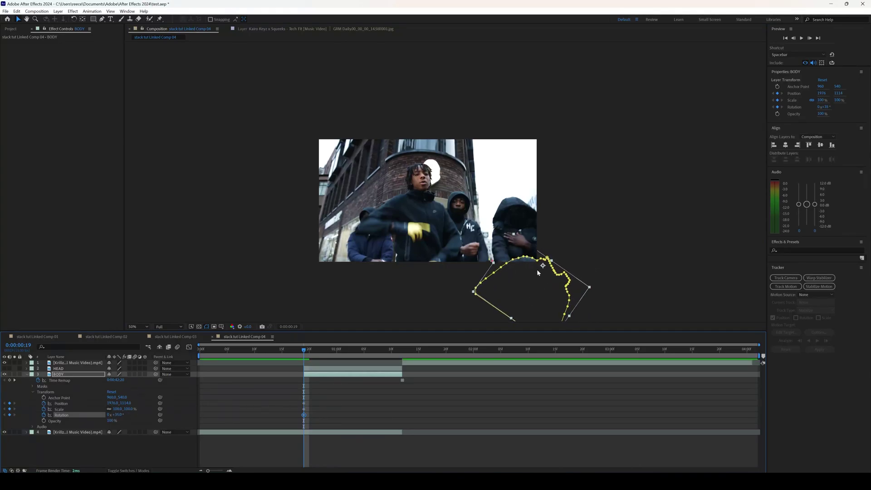
drag(538, 275, 553, 282)
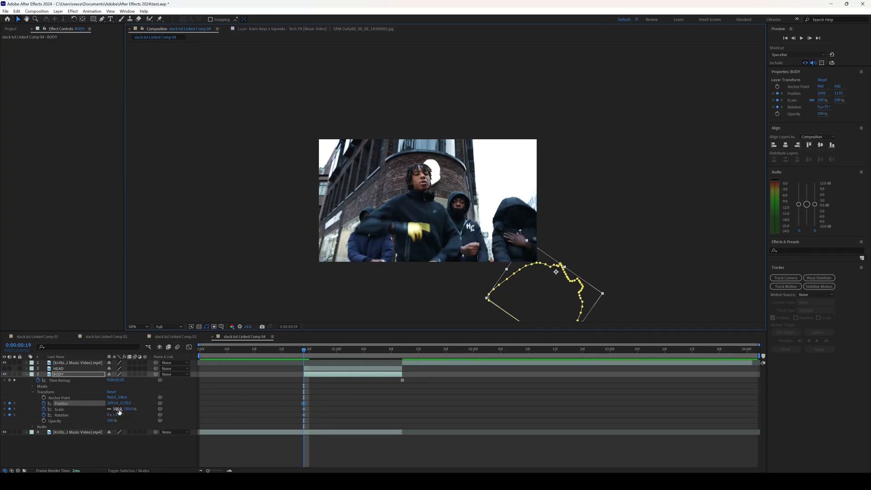
drag(117, 408, 115, 411)
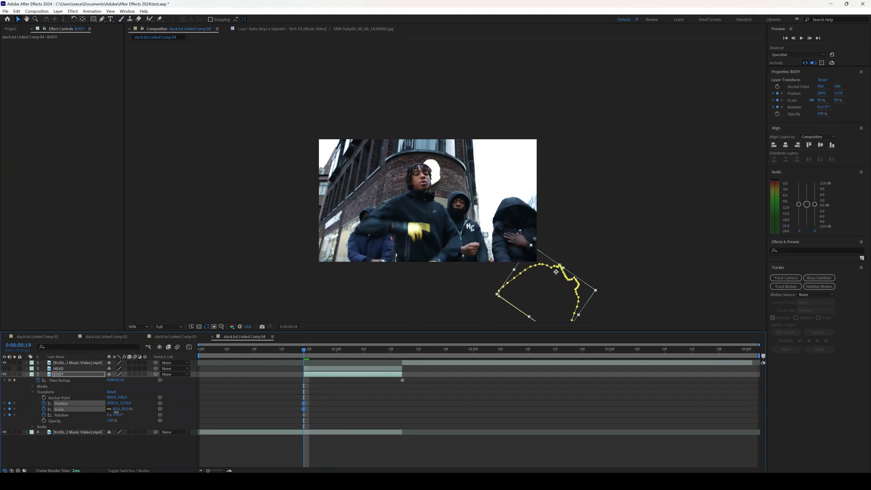
- At 0:00:01:03, reset the BODY layer's Position, Scale and Rotation to create the end keyframes, and preview the motion
key(space)
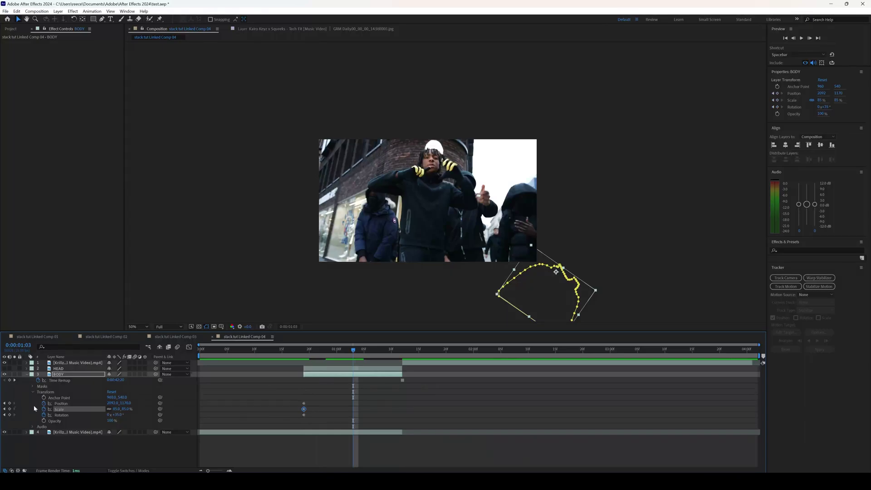
drag(35, 405, 44, 417)
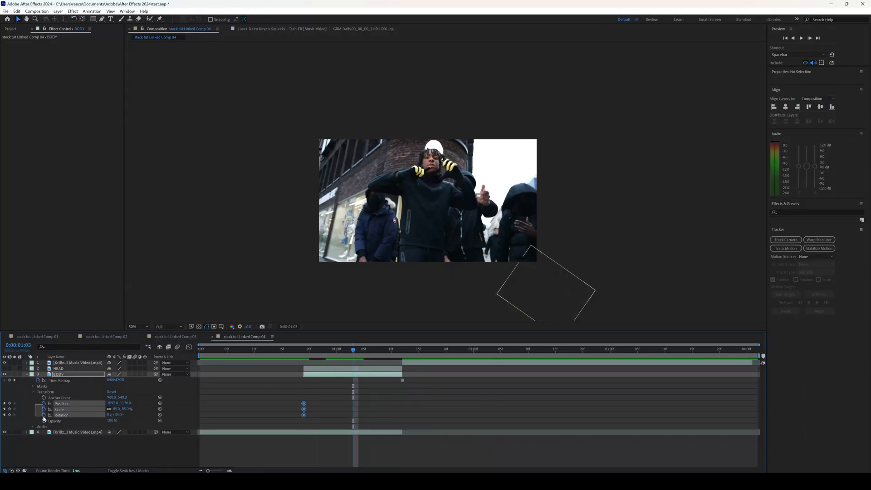
right_click(72, 417)
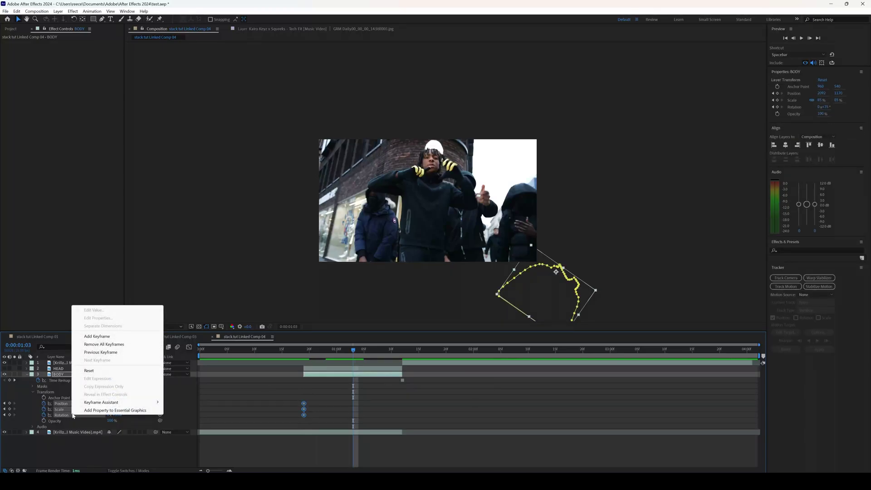
click(88, 371)
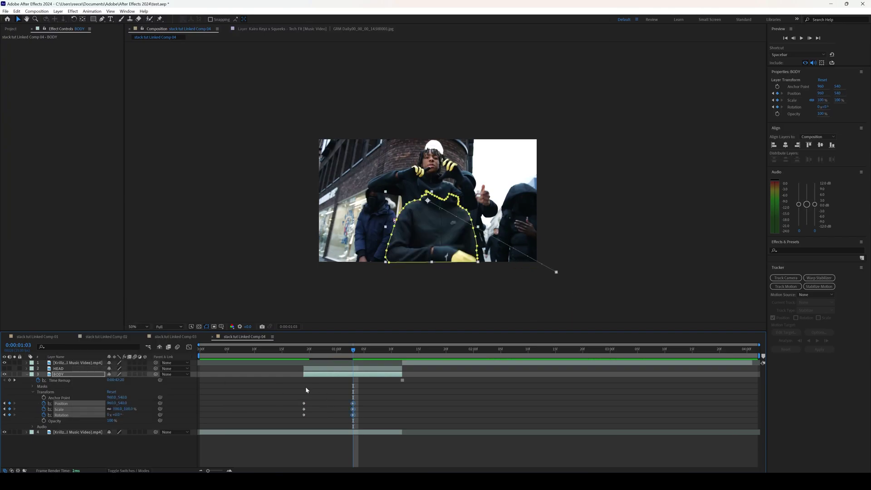
click(307, 356)
key(space)
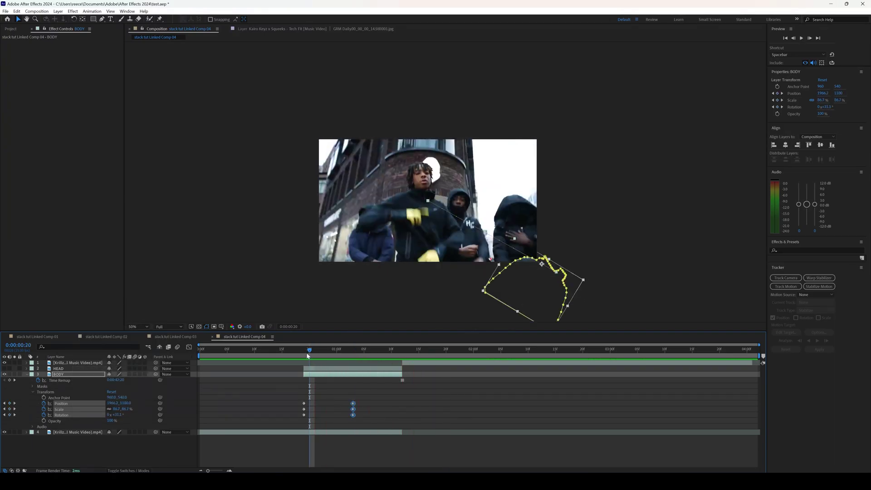
key(space)
- Move BODY's Position, Scale and Rotation end keyframes earlier to 0:00:01:02, previewing the timing from 0:00:00:19
mouse_move(308, 355)
mouse_down()
mouse_move(341, 354)
mouse_move(304, 358)
mouse_up()
click(365, 401)
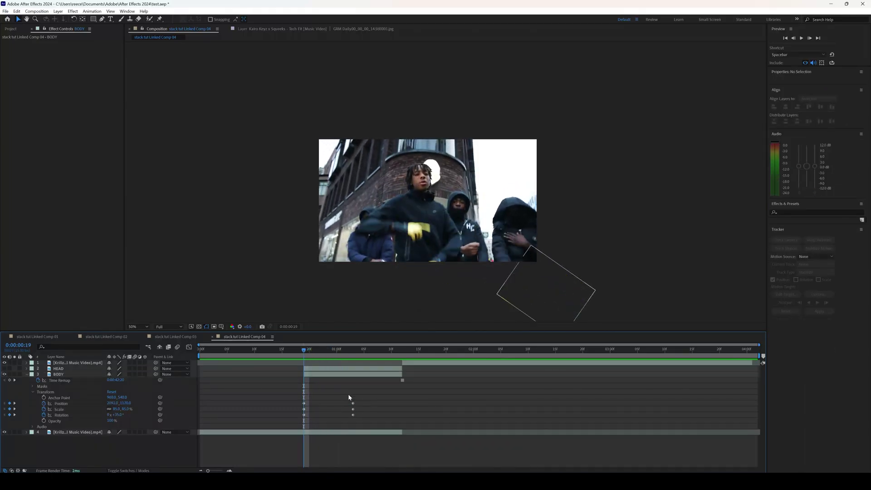
mouse_move(348, 395)
mouse_down()
mouse_move(360, 422)
mouse_move(340, 404)
mouse_up()
mouse_move(305, 356)
mouse_down()
mouse_move(334, 356)
mouse_move(305, 357)
mouse_up()
key(space)
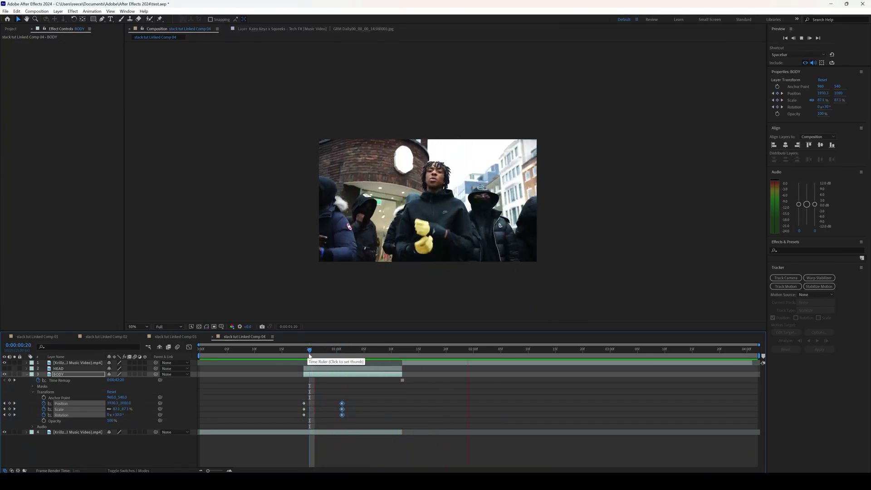
key(space)
key(space)
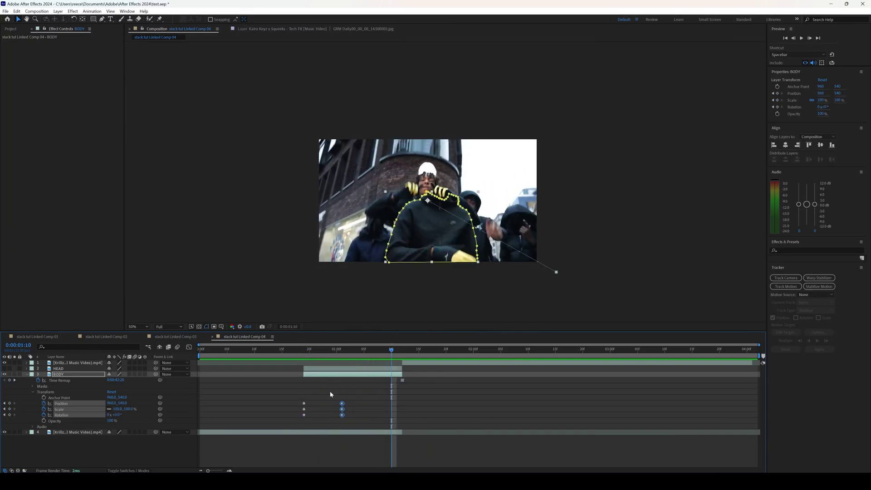
drag(331, 394, 347, 408)
click(305, 357)
key(space)
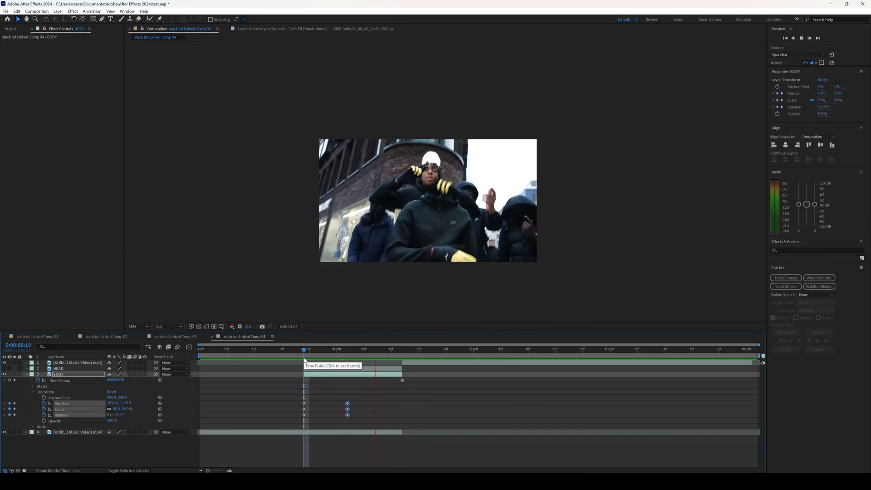
- Apply Easy Ease to all of the BODY layer's transform keyframes and preview the motion
drag(370, 417, 290, 397)
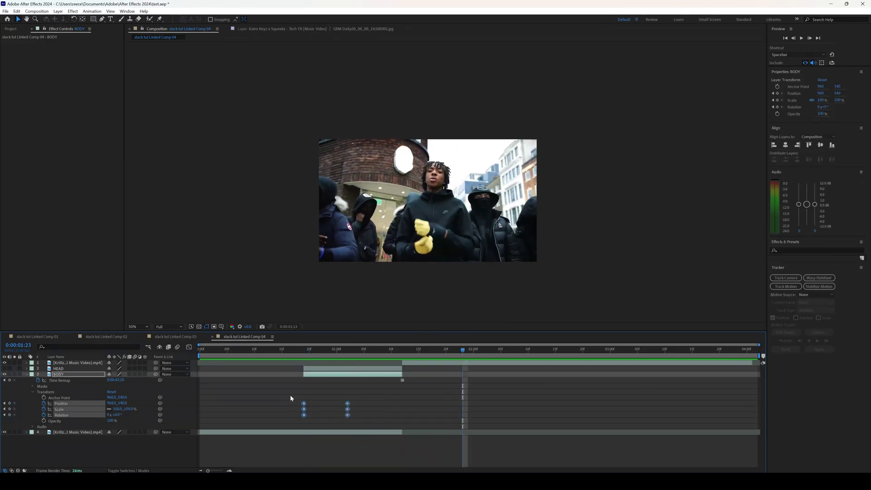
key(F9)
mouse_move(319, 356)
mouse_down()
mouse_move(305, 357)
mouse_move(330, 356)
mouse_move(303, 360)
mouse_up()
key(space)
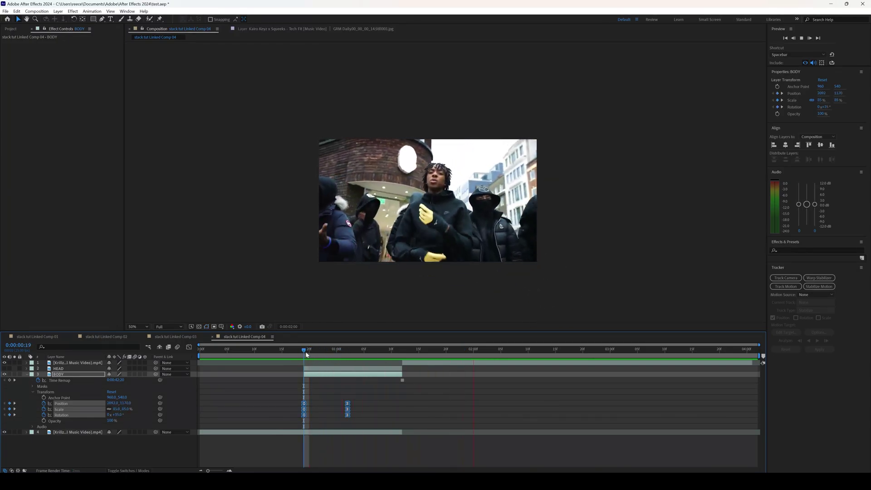
key(space)
key(space)
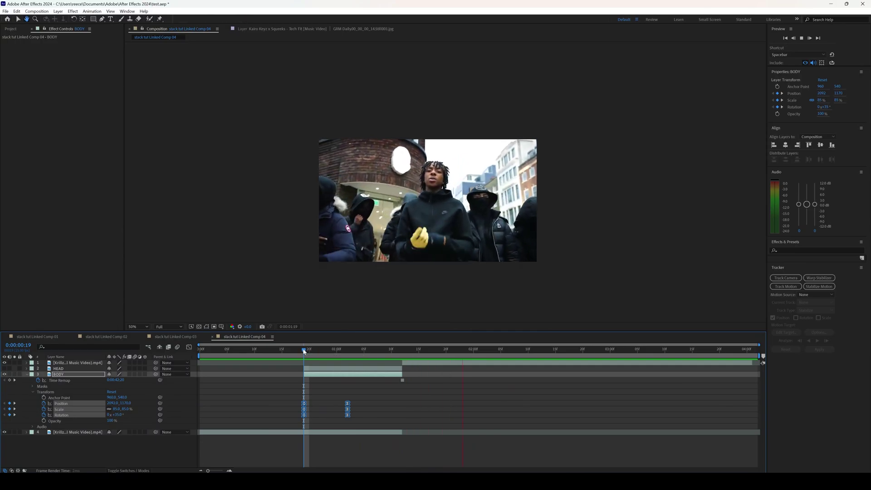
- In the Graph Editor, pull both handles of BODY's Position speed curve inward to form a sharp central peak
click(338, 355)
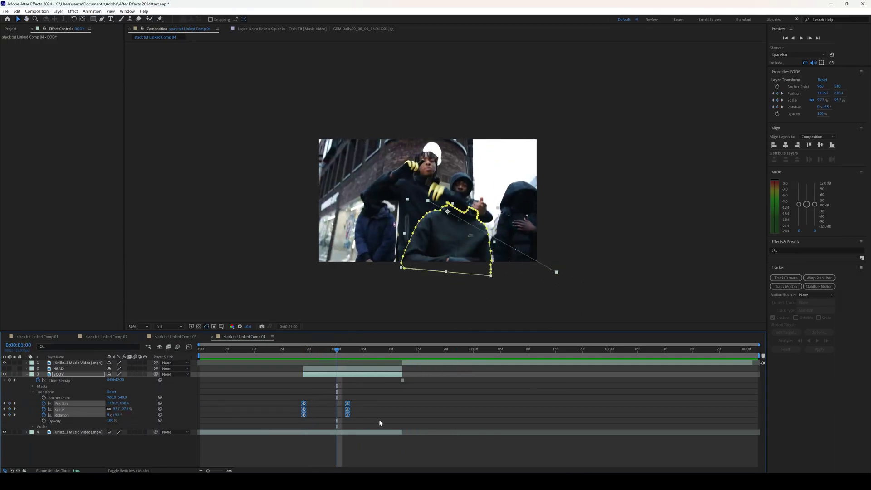
drag(379, 422, 292, 393)
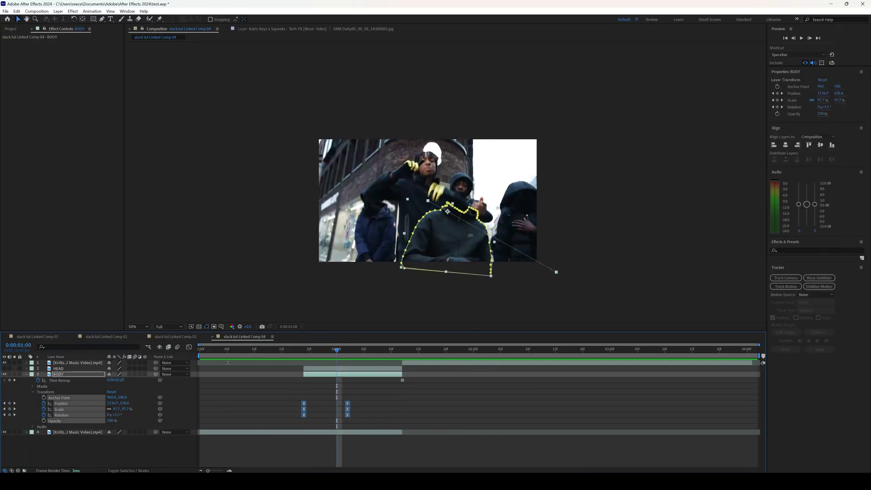
click(189, 347)
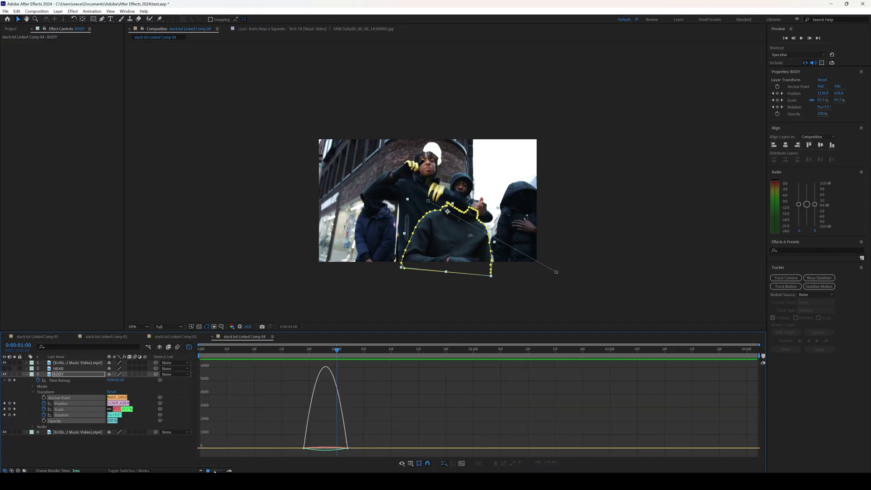
drag(214, 471, 222, 471)
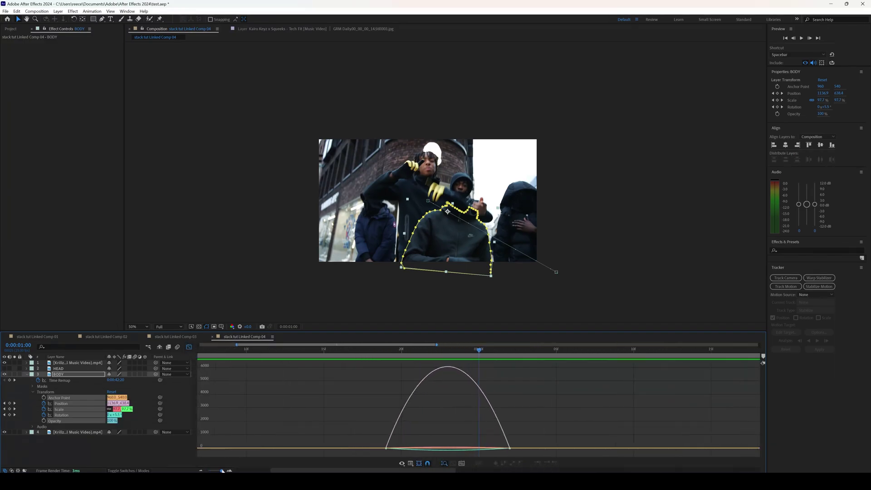
click(71, 403)
drag(489, 449, 461, 450)
drag(407, 449, 433, 449)
- Return to the layer bar view and play back the eased BODY animation from 0:00:00:19
key(space)
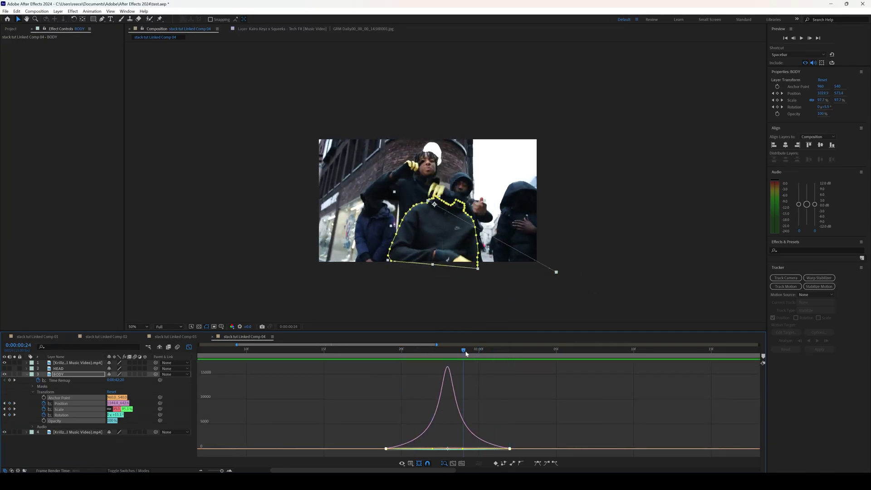
key(shift+F3)
key(space)
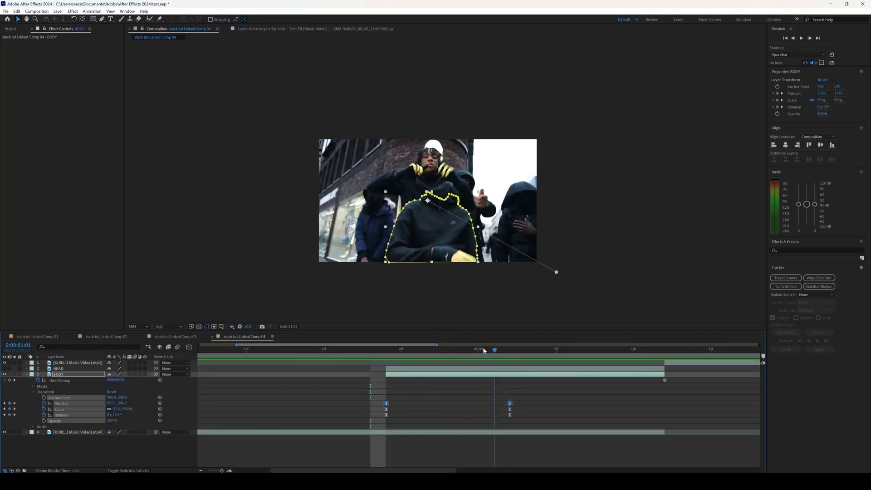
key(space)
key(space)
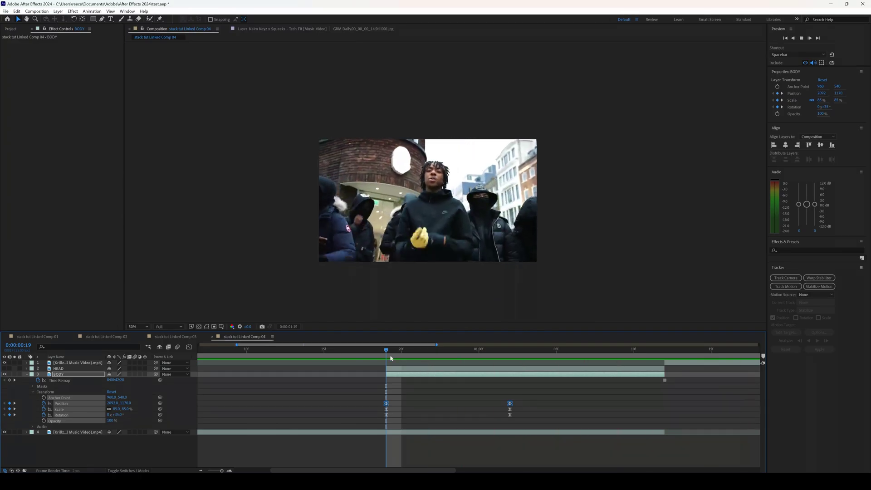
click(385, 350)
key(space)
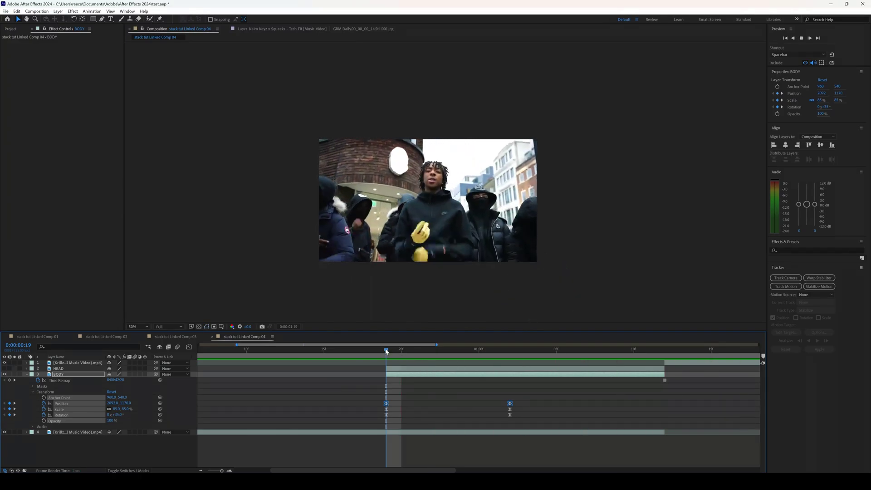
key(space)
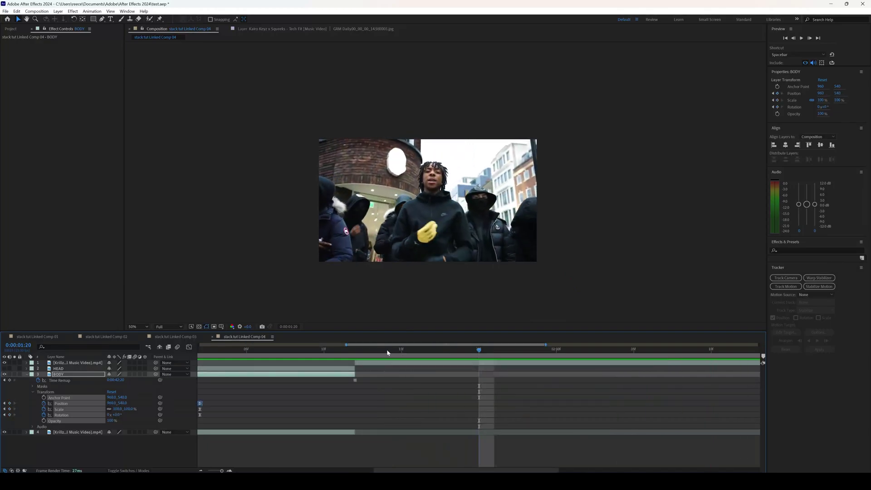
- Enable motion blur for the composition and for the BODY layer
drag(222, 470, 219, 471)
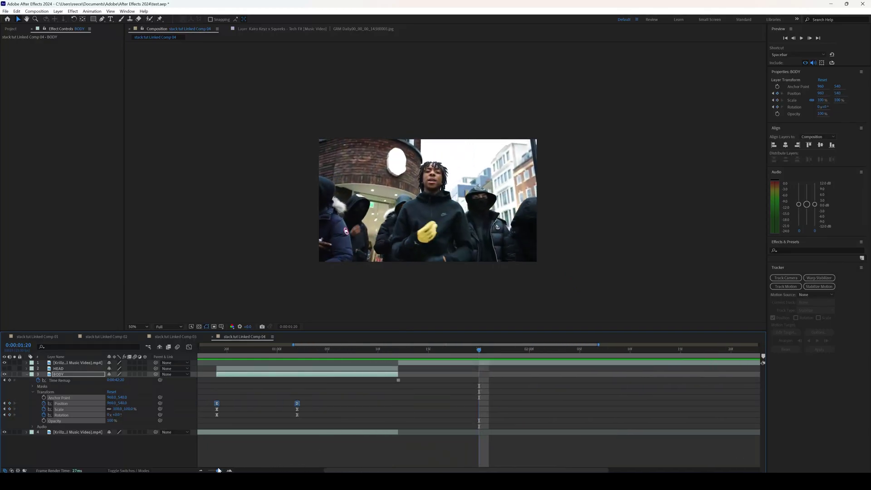
drag(225, 350, 463, 361)
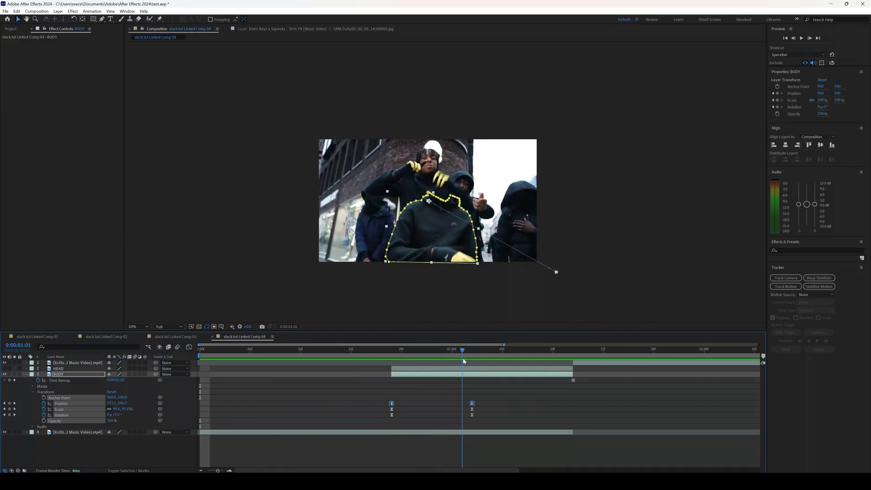
click(178, 347)
click(134, 374)
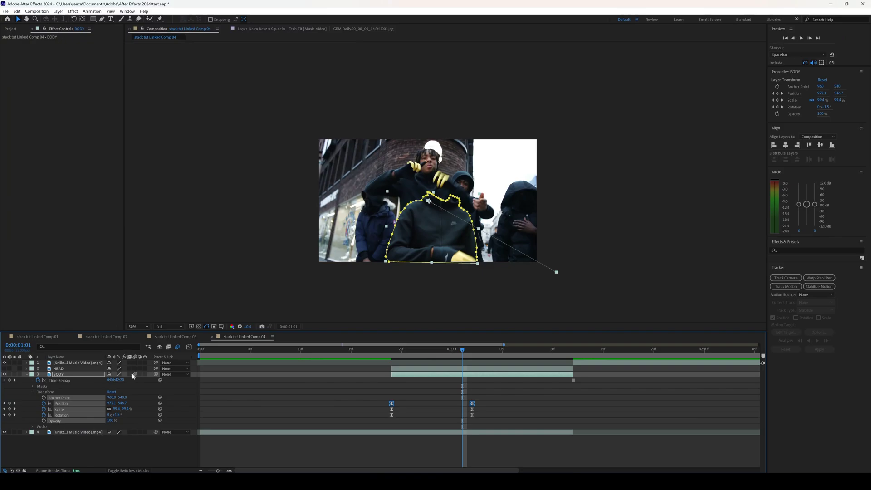
- Play back BODY's motion-blurred entrance from 0:00:00:19 and scrub to its end keyframes at 0:00:01:02
click(392, 356)
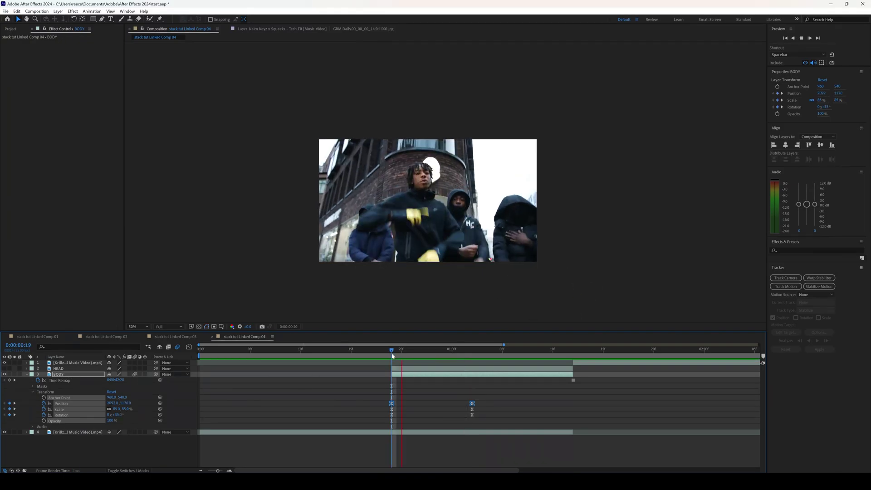
key(space)
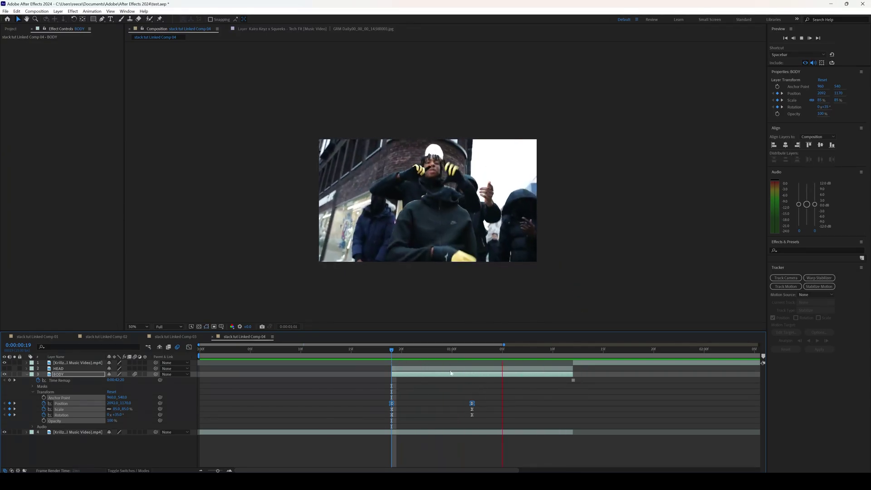
key(space)
key(space)
key(space)
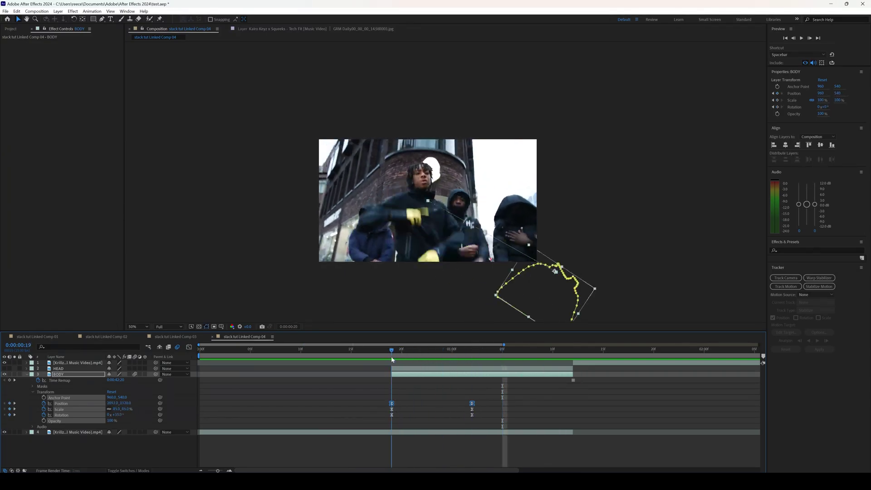
drag(399, 357, 476, 353)
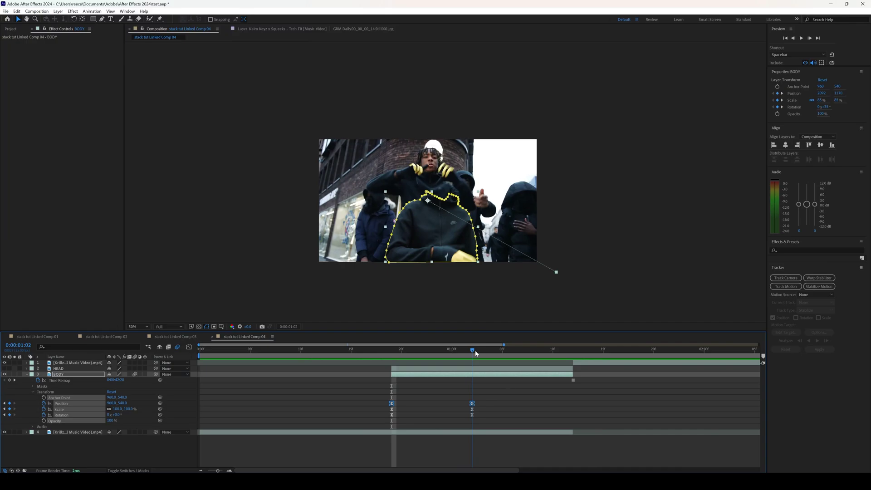
- Show the HEAD layer, hide the BODY layer, and reveal the keyframed properties of both layers
key(u)
key(ctrl+Up)
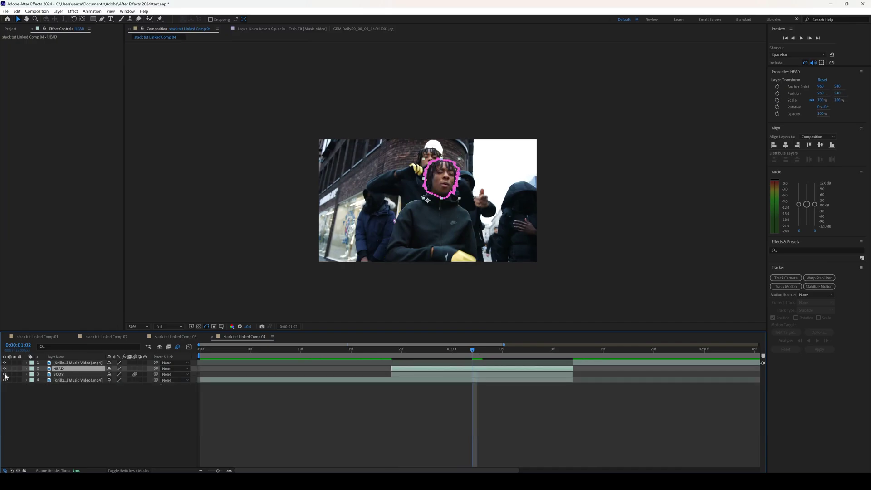
click(5, 374)
shift+click(426, 373)
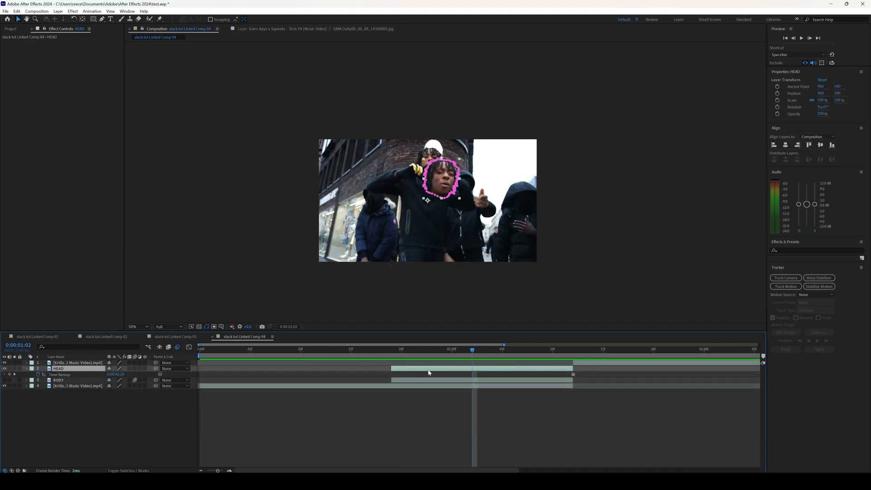
key(u)
click(432, 401)
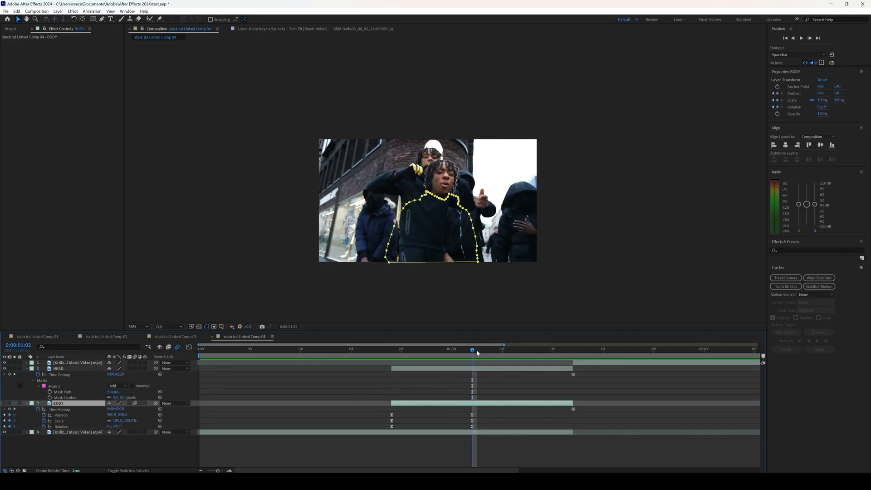
- Trim the start of the HEAD layer to BODY's end keyframes at 0:00:01:02
drag(476, 352, 431, 350)
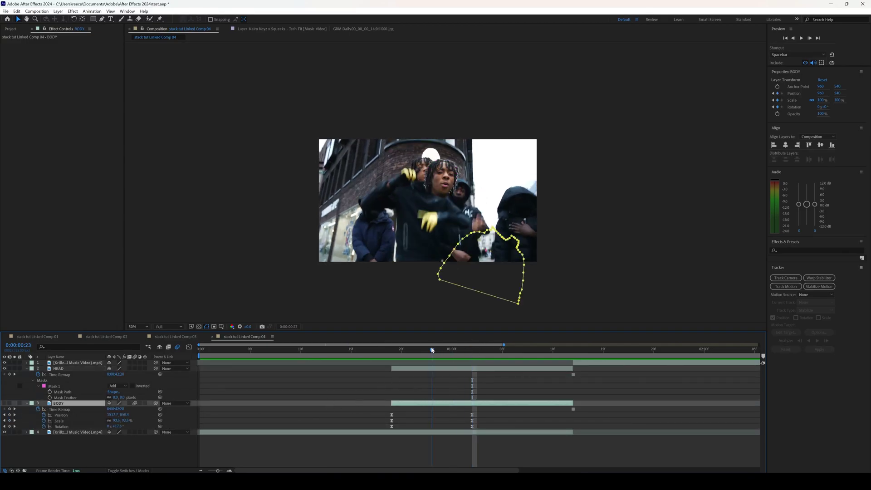
click(461, 368)
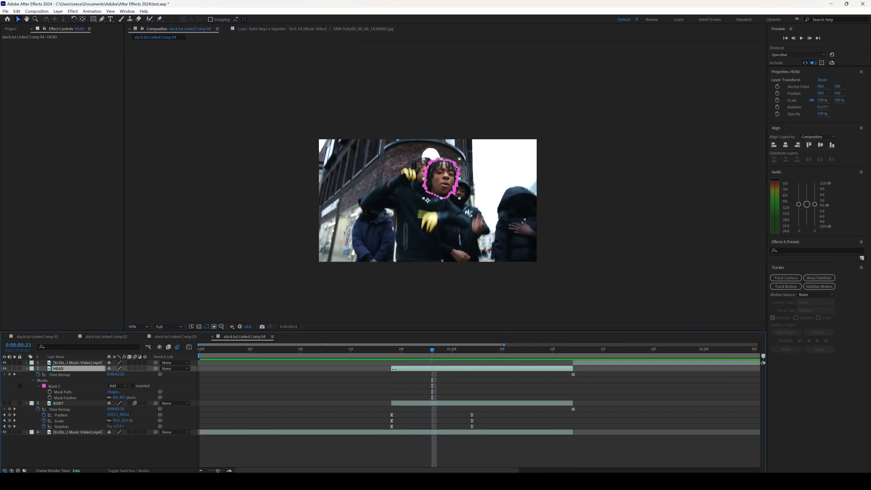
drag(394, 369, 471, 361)
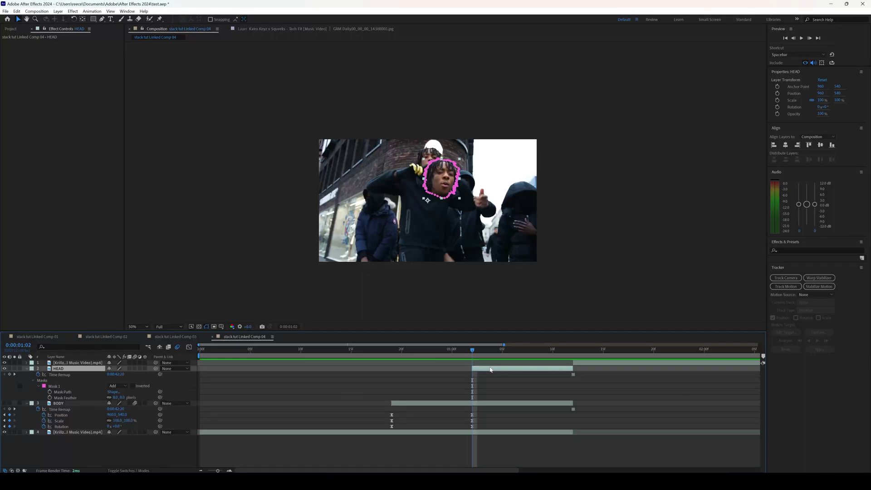
- Start Position, Scale and Rotation keyframes on the HEAD layer at 0:00:01:02
click(27, 369)
click(27, 369)
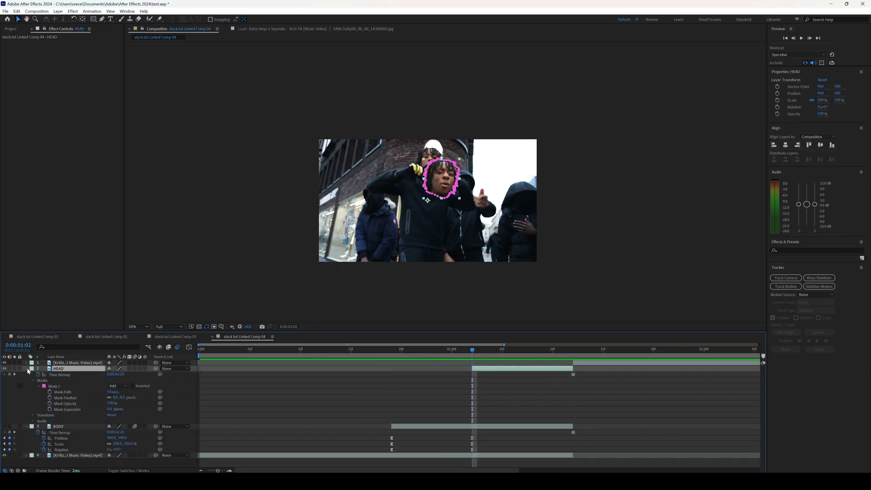
click(33, 415)
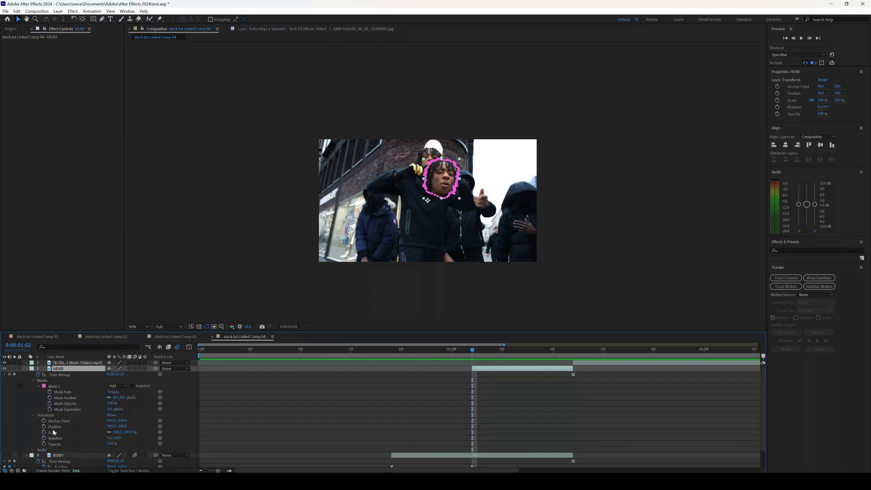
click(44, 426)
click(44, 432)
click(44, 438)
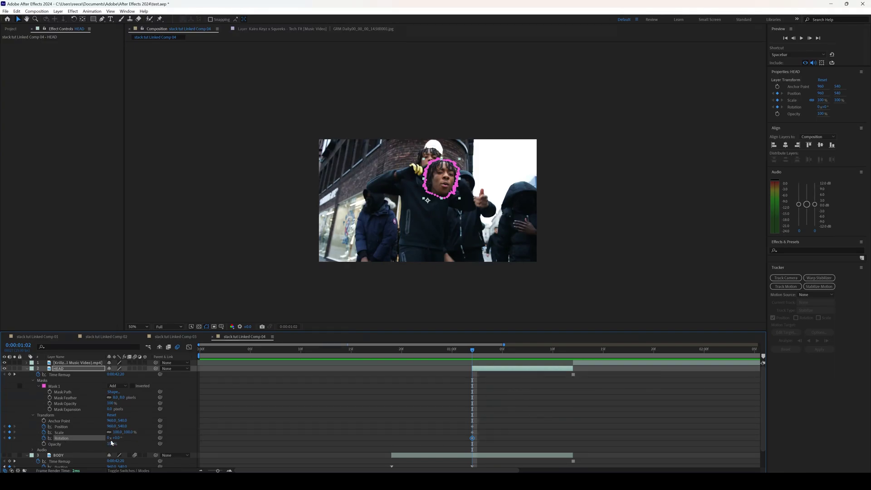
- At 0:00:01:02, set HEAD's Rotation to one full turn and Scale to 79%, and place it below the frame at about 872, 1406
drag(119, 440, 229, 432)
drag(450, 181, 435, 288)
key(space)
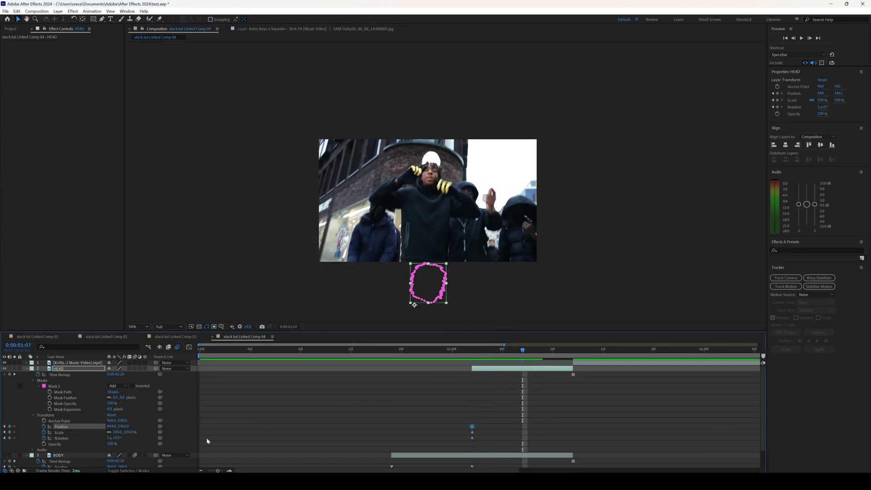
shift+click(71, 437)
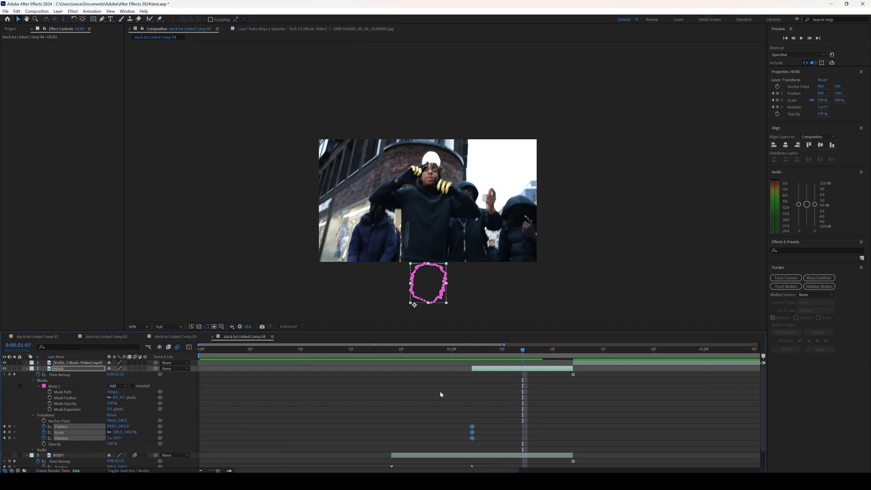
key(space)
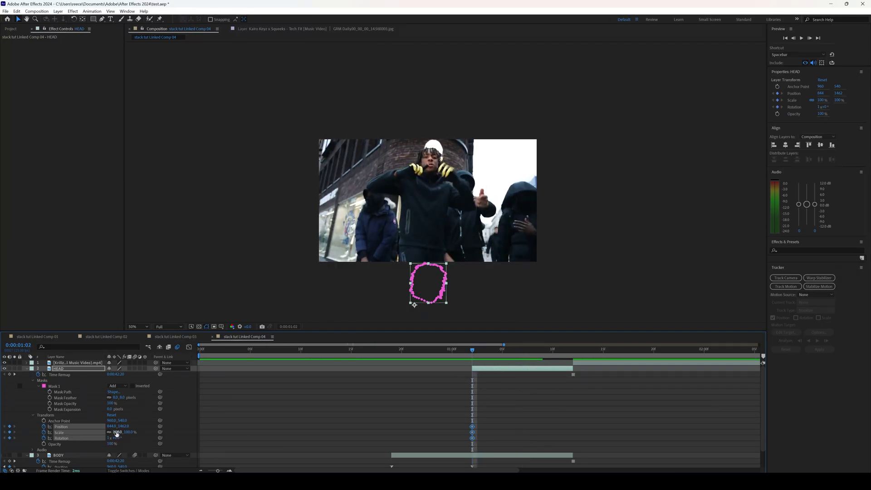
drag(116, 432, 269, 384)
drag(426, 293, 428, 287)
- At 0:00:01:07, reset HEAD's Position, Scale and Rotation to their default values
key(space)
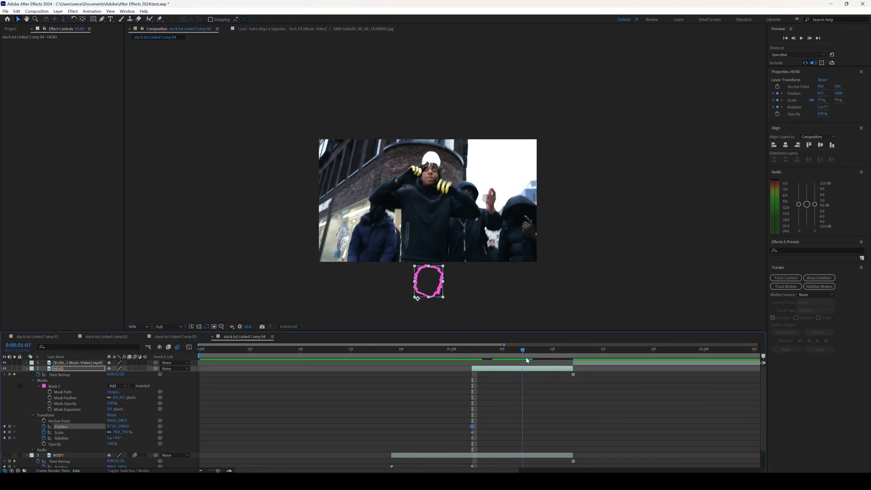
shift+click(61, 437)
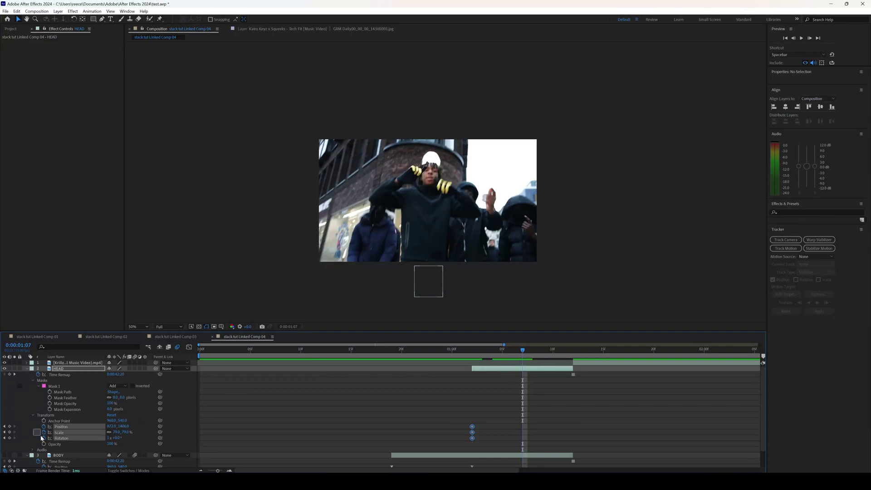
right_click(69, 435)
click(91, 389)
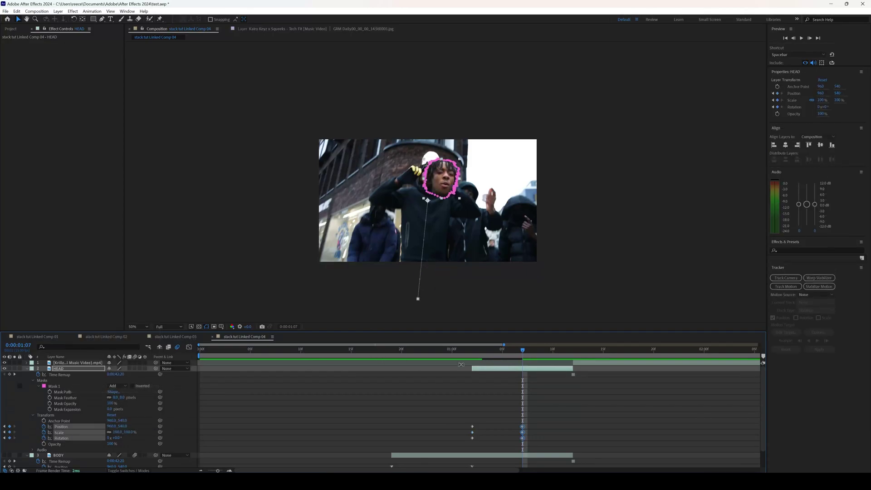
- Scrub through HEAD's entrance, then set its Position to 960, 380 and Rotation to -20° at 0:00:01:07
click(472, 351)
drag(472, 353, 521, 351)
click(540, 434)
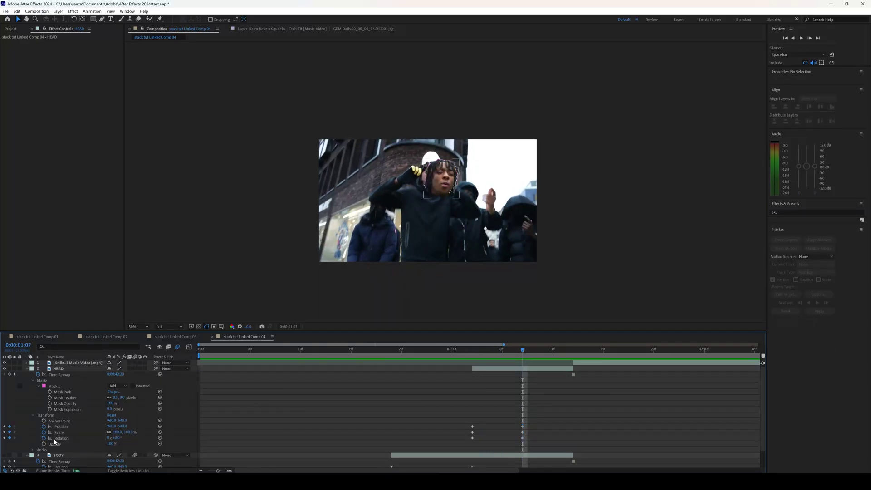
drag(126, 425, 109, 438)
- At 0:00:01:11, reset HEAD's Position, Scale and Rotation to their default values
click(553, 350)
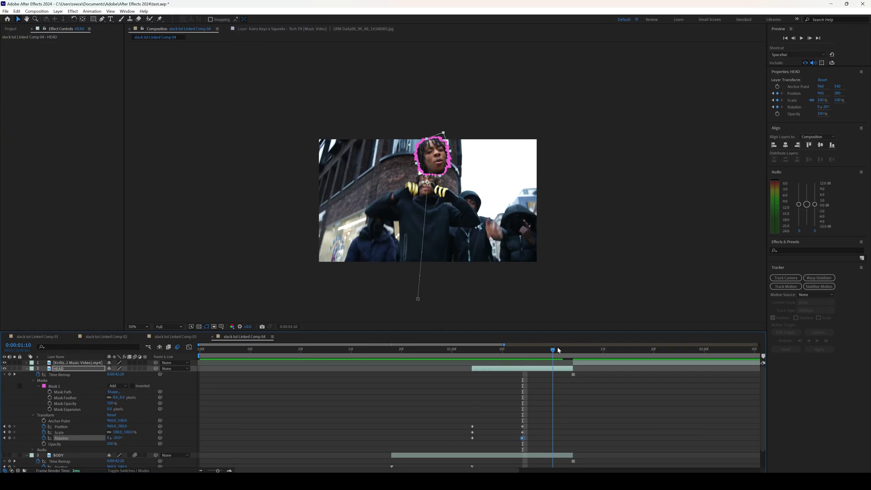
click(559, 350)
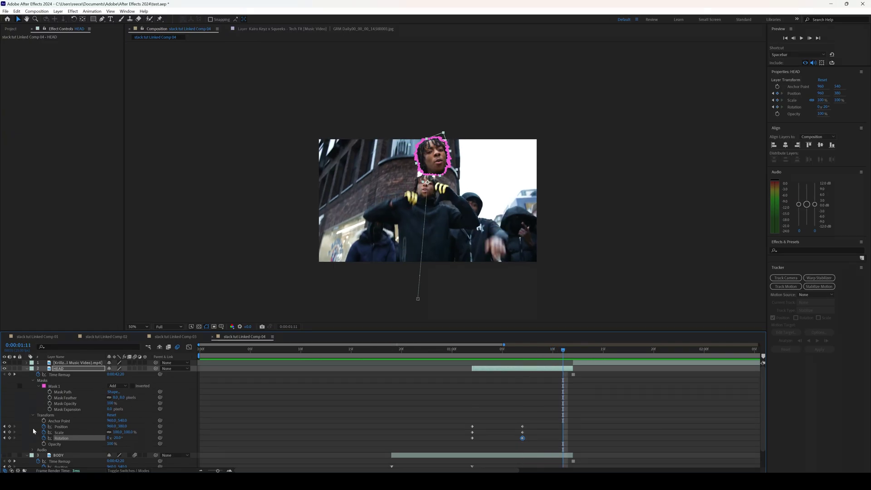
shift+click(61, 426)
right_click(62, 438)
click(75, 327)
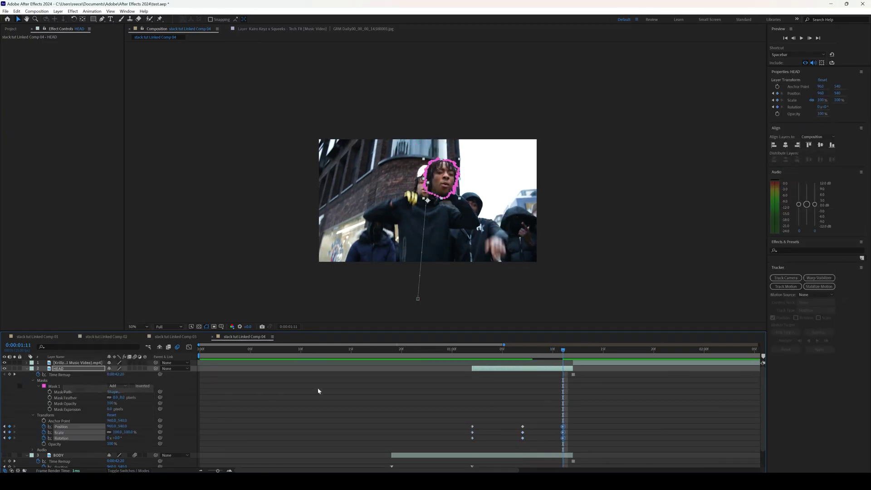
- Change HEAD's keyframes at 0:00:01:07 to Position 960, 295, Scale 89% and Rotation 20°
drag(481, 349, 562, 347)
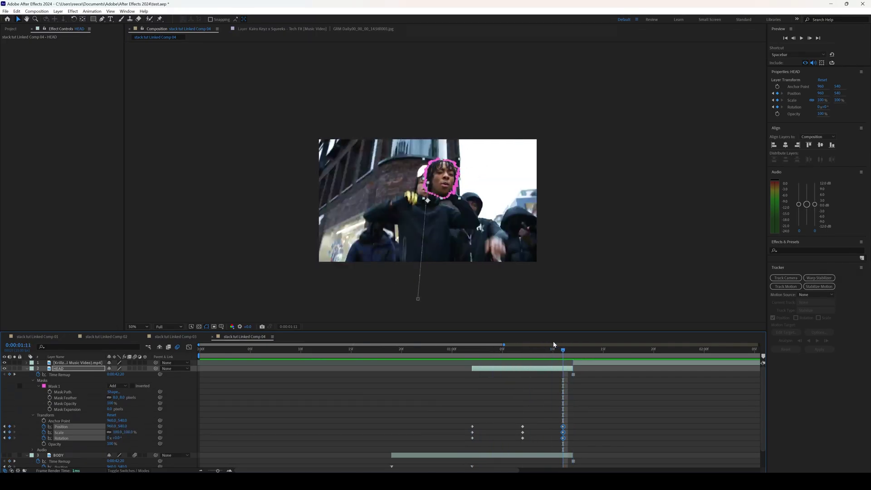
click(523, 437)
drag(122, 426, 95, 429)
click(462, 349)
- Apply Easy Ease to all of HEAD's transform keyframes and scrub through the motion from 0:00:01:02
drag(614, 449, 455, 408)
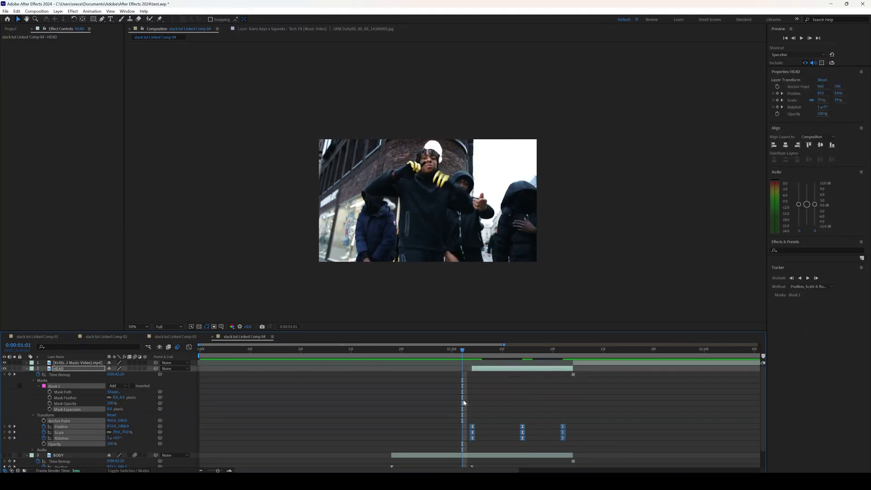
click(477, 355)
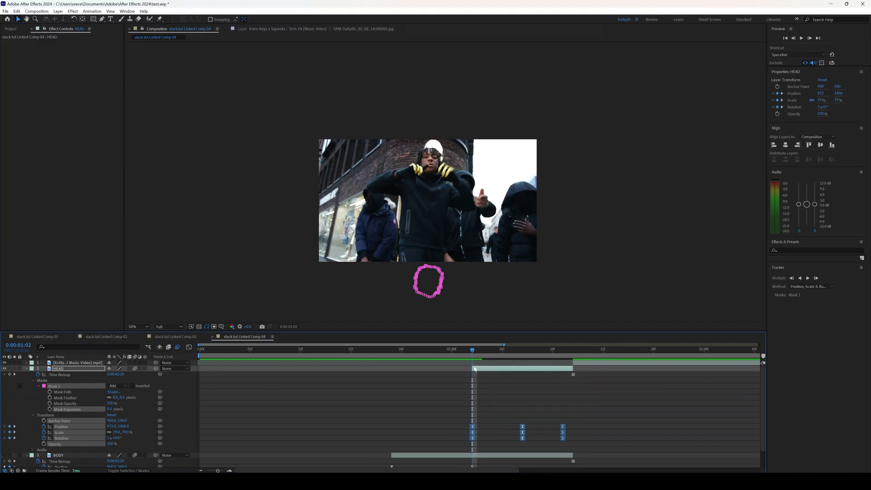
drag(474, 368, 512, 360)
- Delete HEAD's Rotation keyframe at 0:00:01:07 and preview the entrance from 0:00:01:02
scroll(515, 363, down, 1)
click(523, 417)
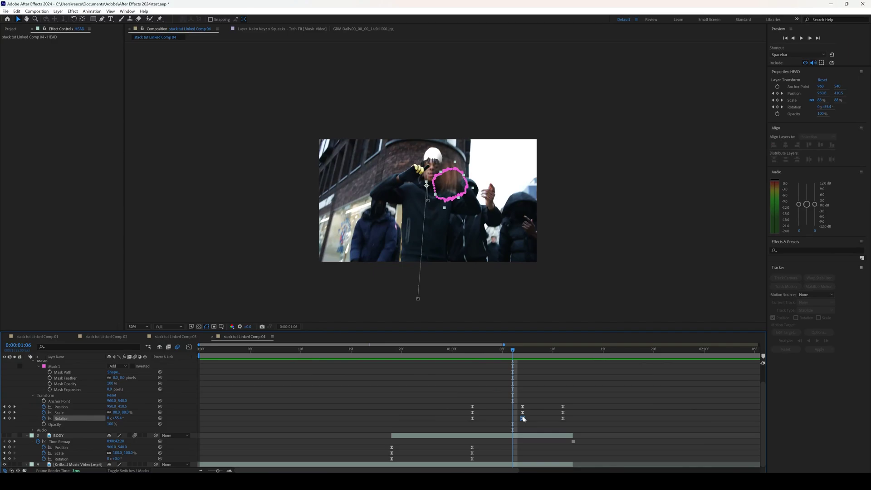
click(522, 348)
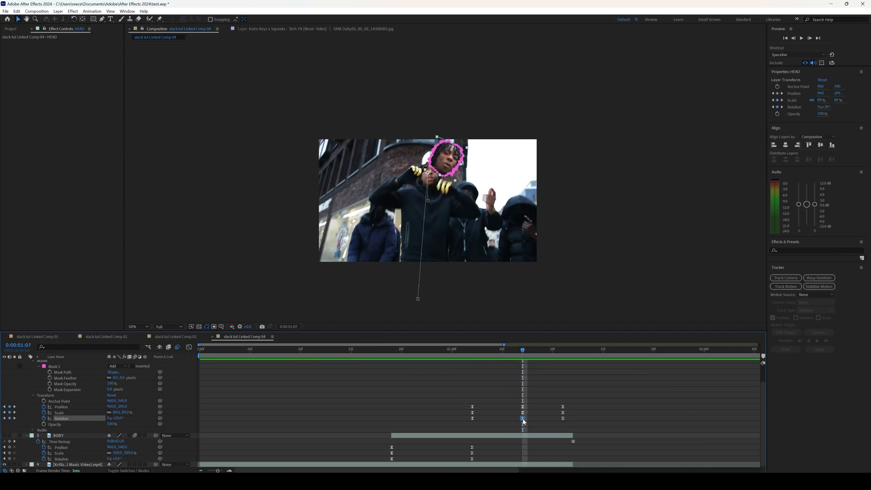
key(Delete)
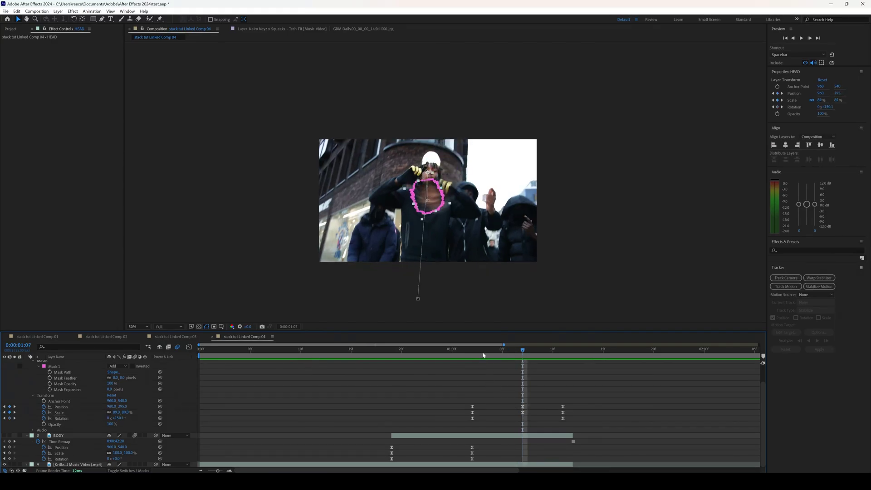
key(j)
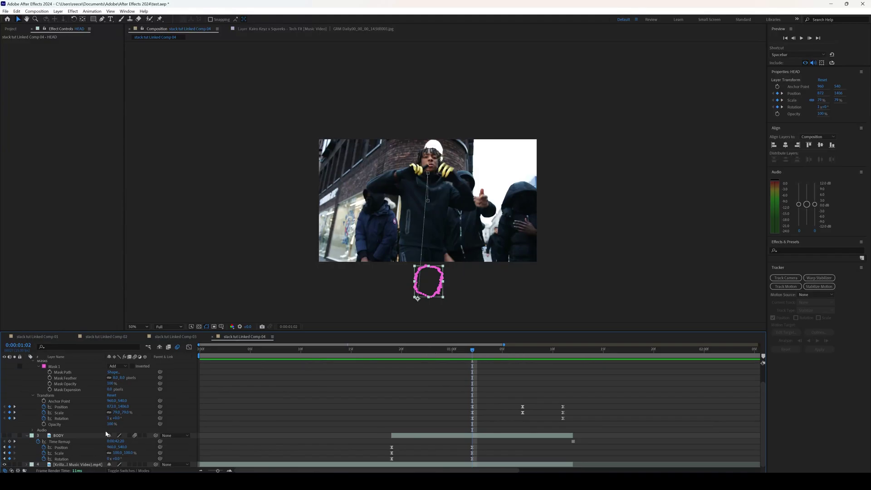
key(space)
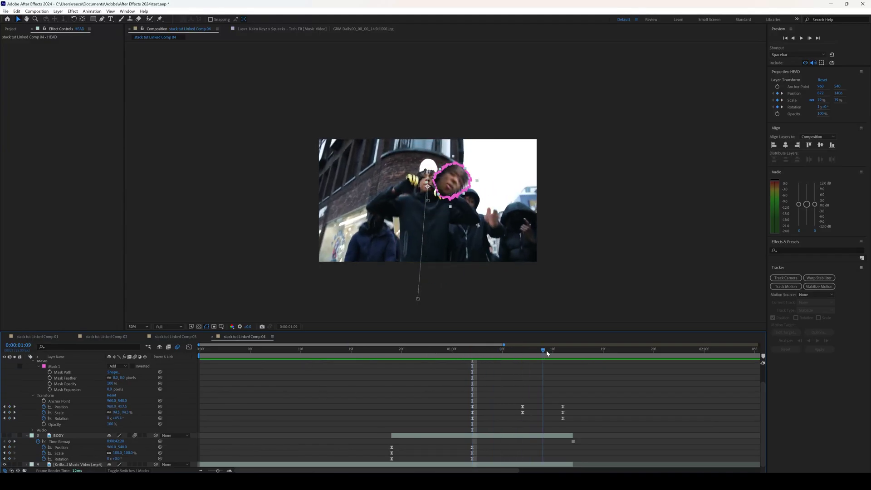
key(space)
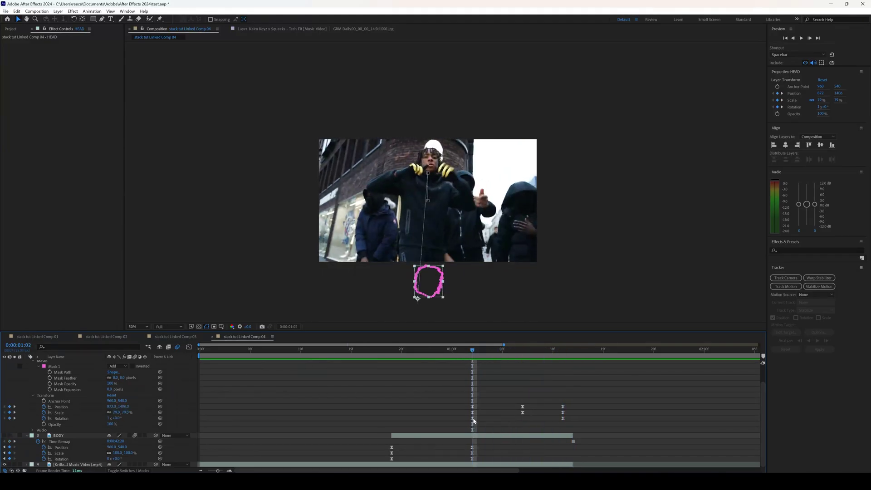
- Move HEAD's starting Rotation keyframe to 0:00:00:19, set its Position at 0:00:01:07 to about 960, 182, and preview the motion
drag(473, 420, 391, 430)
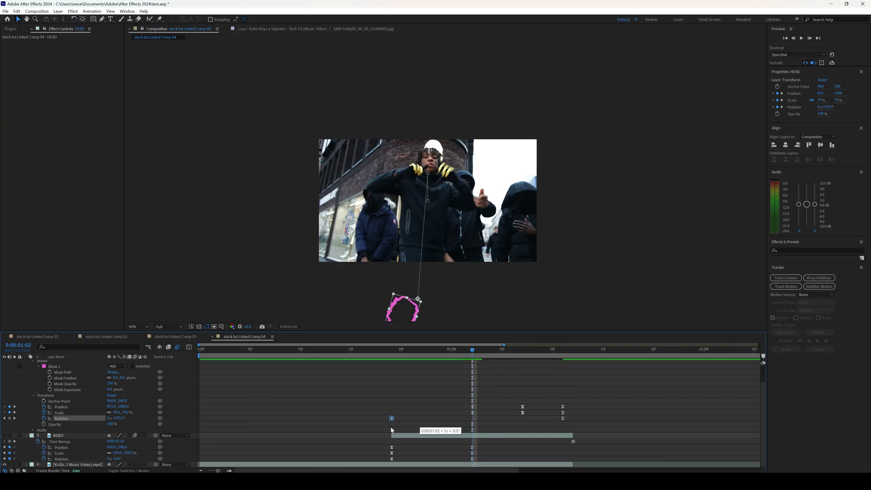
mouse_move(393, 350)
mouse_down()
mouse_move(533, 352)
mouse_move(523, 359)
mouse_up()
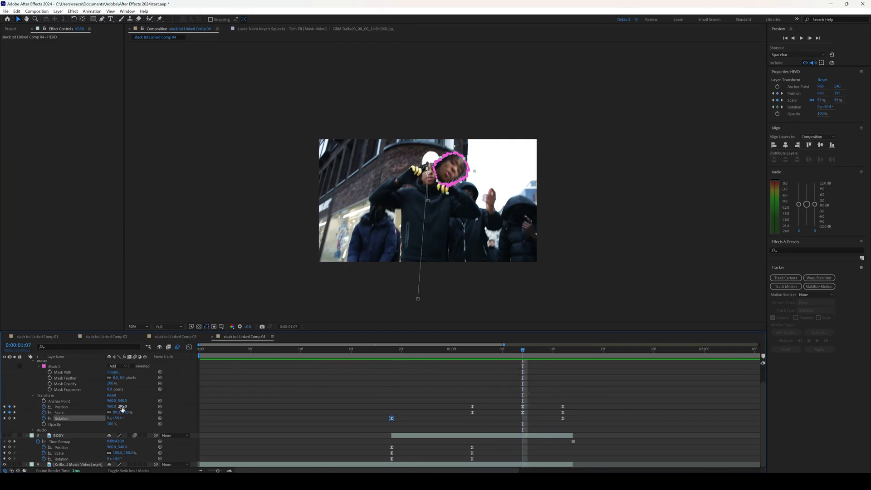
drag(122, 407, 82, 409)
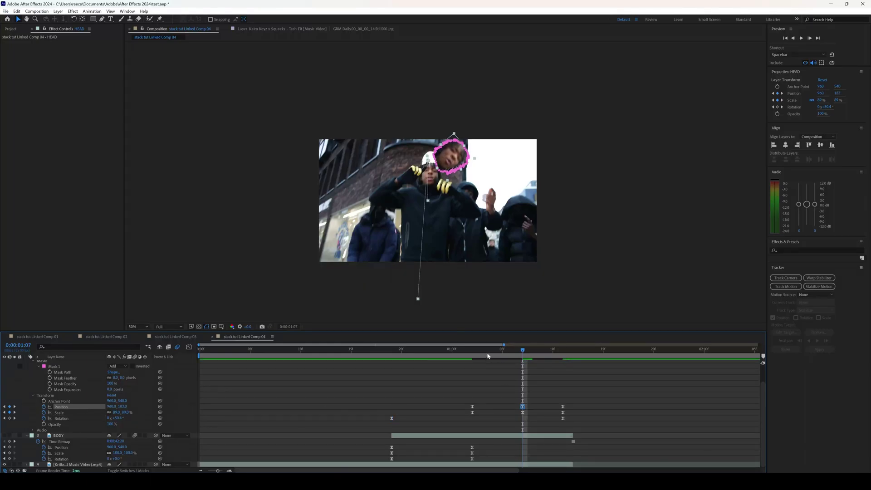
click(394, 359)
mouse_move(395, 360)
mouse_down()
mouse_move(567, 354)
mouse_move(384, 357)
mouse_up()
key(space)
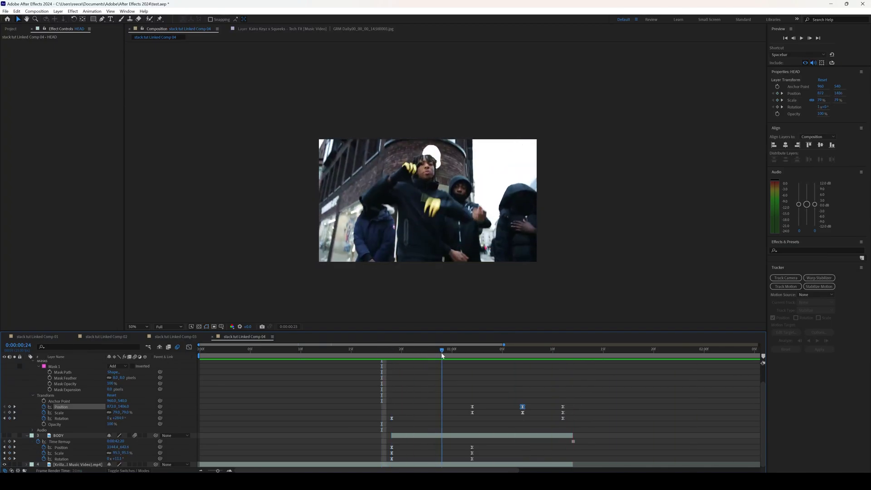
click(512, 352)
drag(512, 351, 552, 351)
click(391, 350)
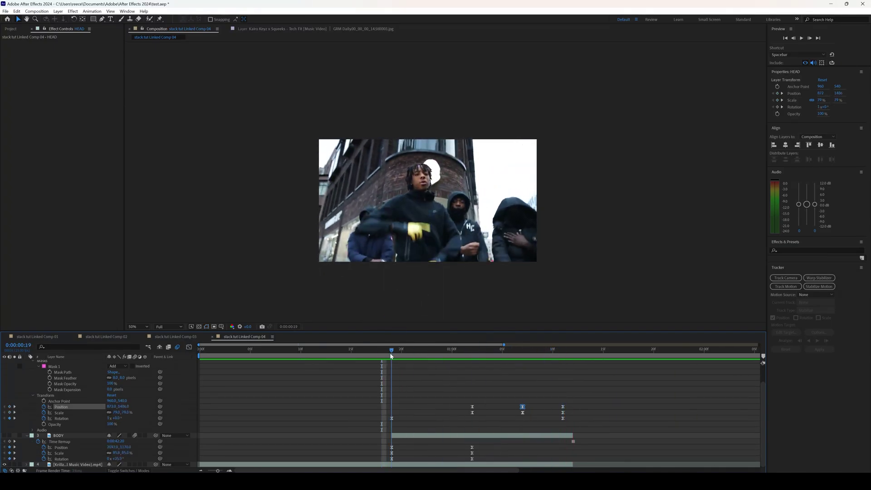
- Shape HEAD's Position speed curve to peak sharply just after 0:00:01:02 and again, lower, just before 0:00:01:11
click(587, 425)
drag(587, 426, 382, 393)
click(189, 346)
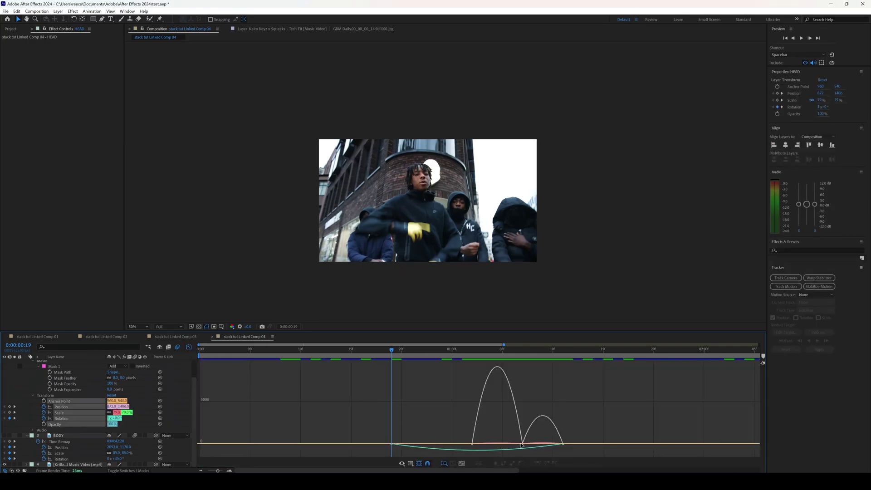
drag(511, 447, 480, 449)
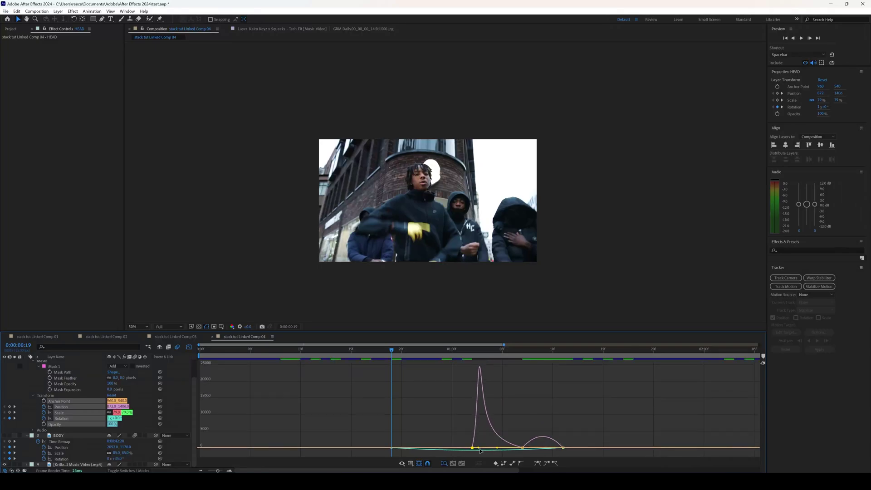
mouse_move(563, 449)
mouse_down()
mouse_move(544, 451)
mouse_move(554, 451)
mouse_up()
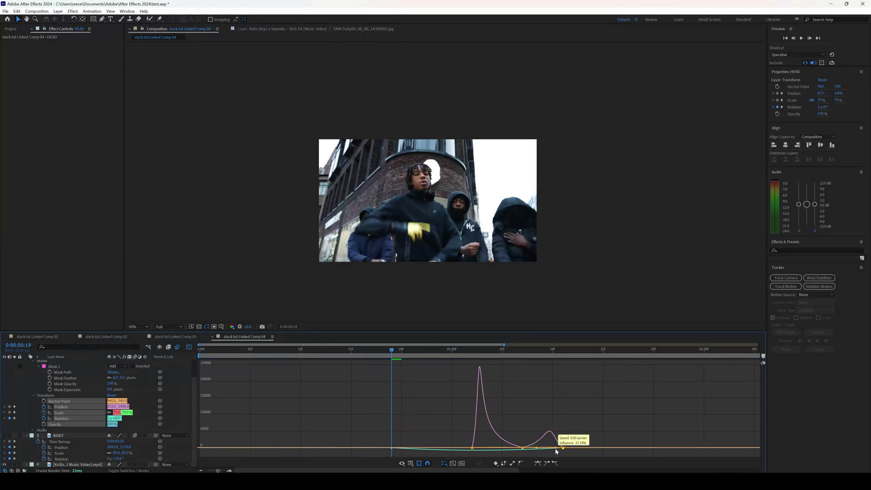
drag(555, 451, 557, 450)
key(space)
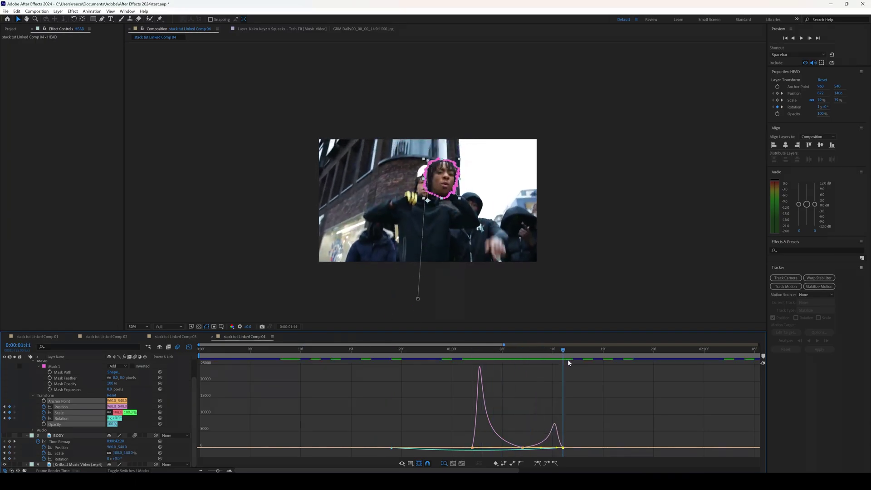
click(189, 347)
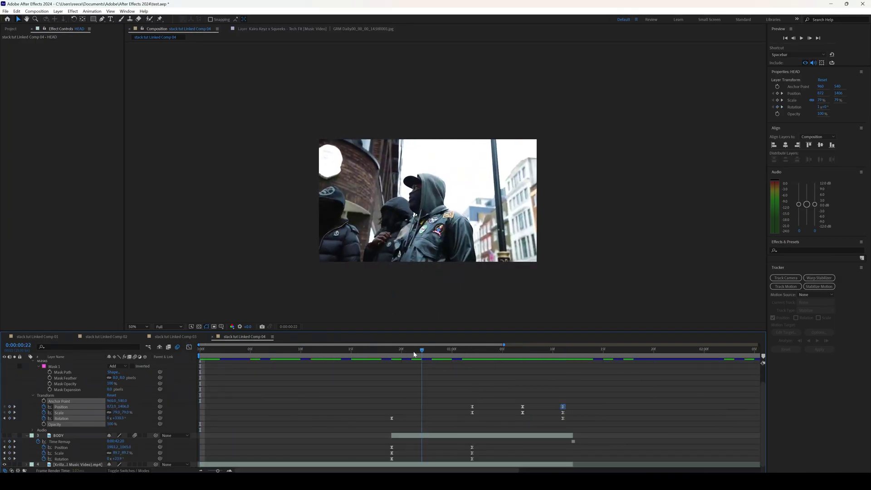
- Turn on BODY's visibility and preview the stacked BODY and HEAD animation, scrubbing through to 0:00:01:11
click(393, 356)
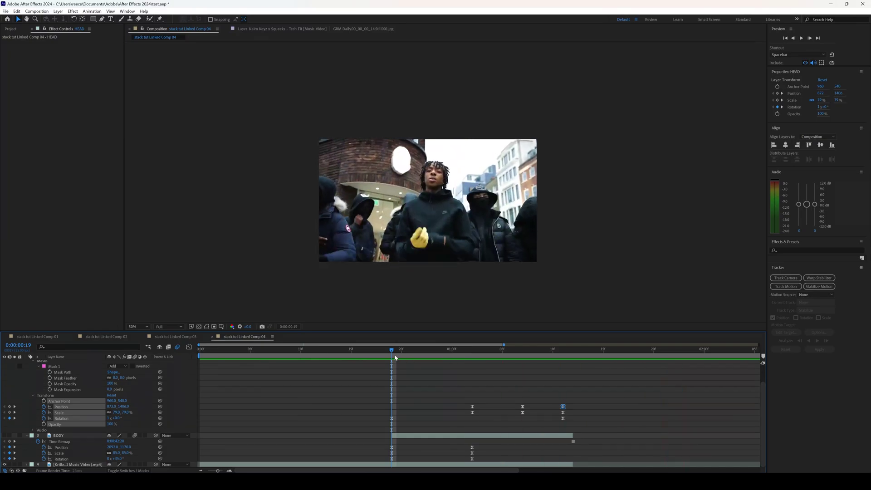
key(space)
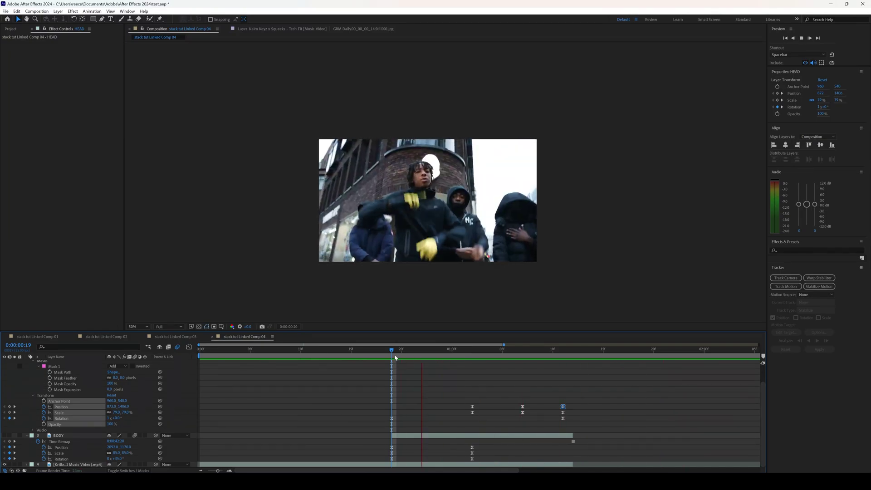
click(430, 354)
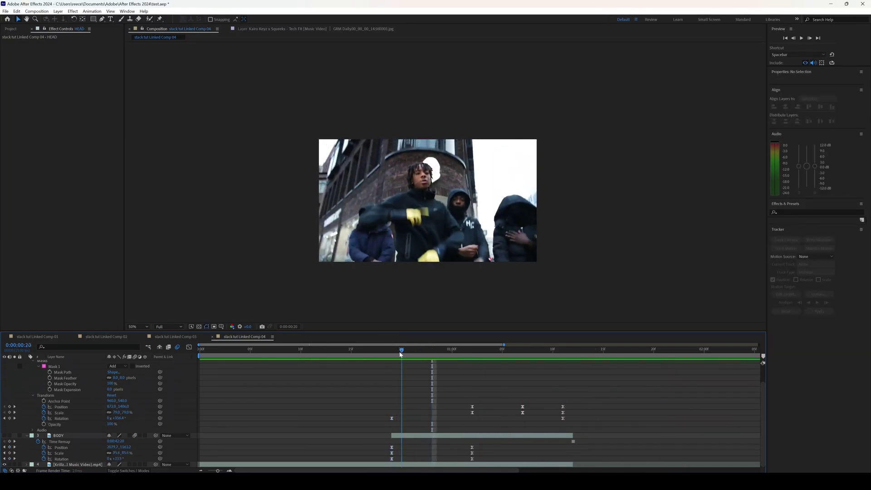
drag(400, 355, 401, 358)
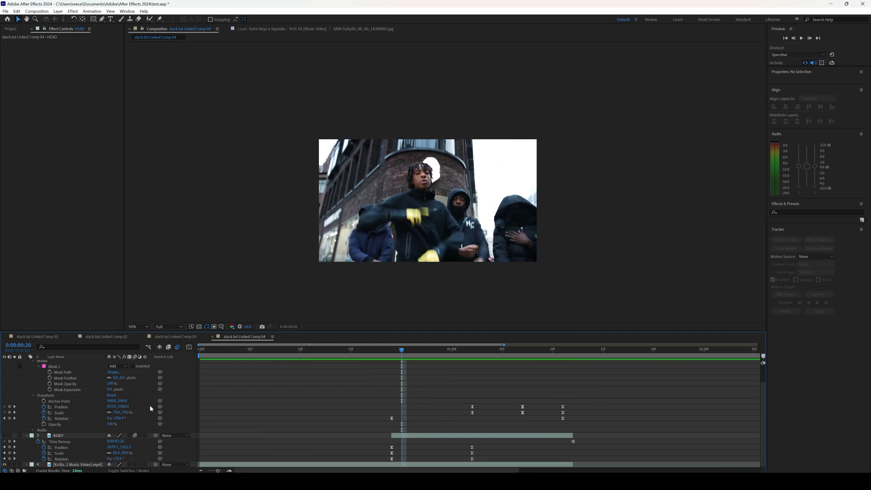
click(5, 436)
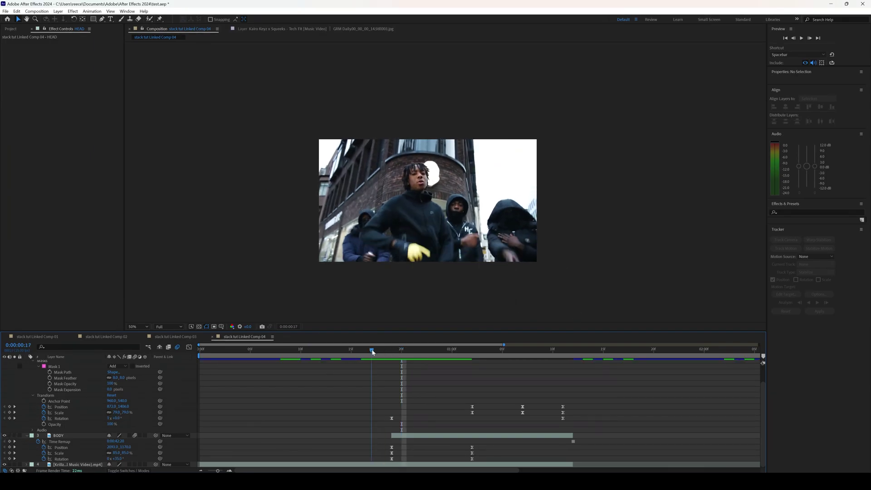
drag(401, 350, 554, 351)
key(space)
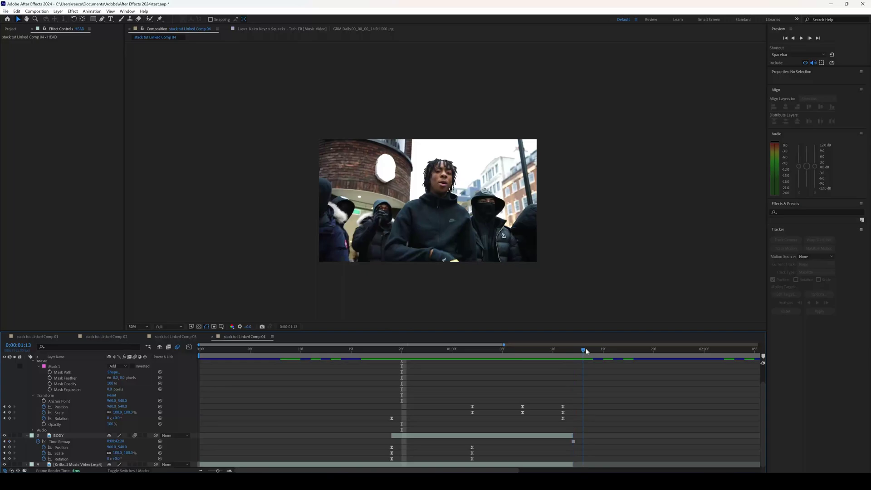
click(374, 348)
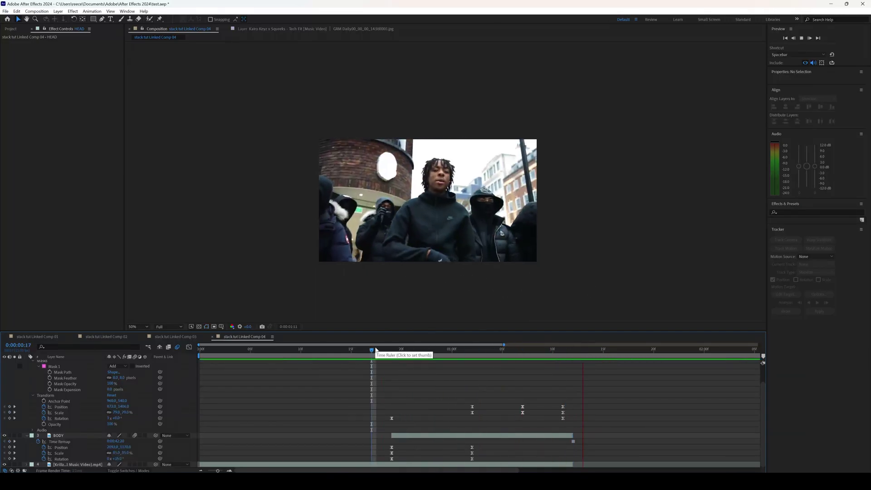
key(Home)
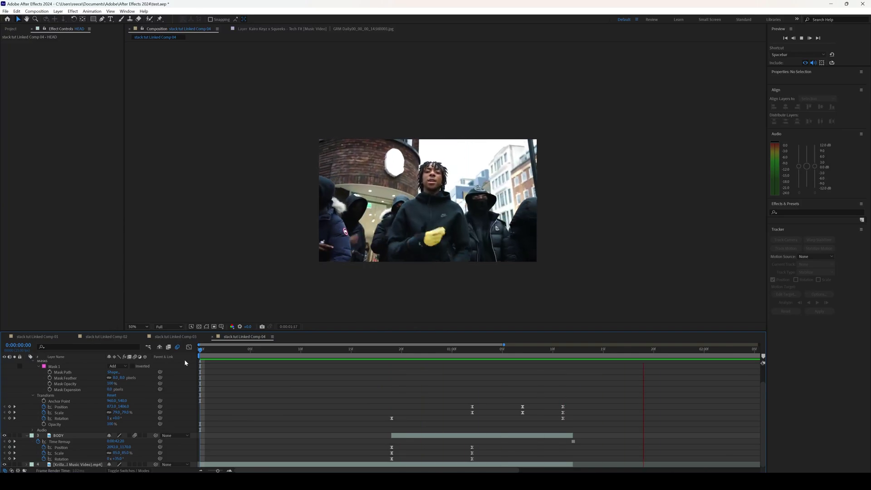
drag(431, 353, 537, 352)
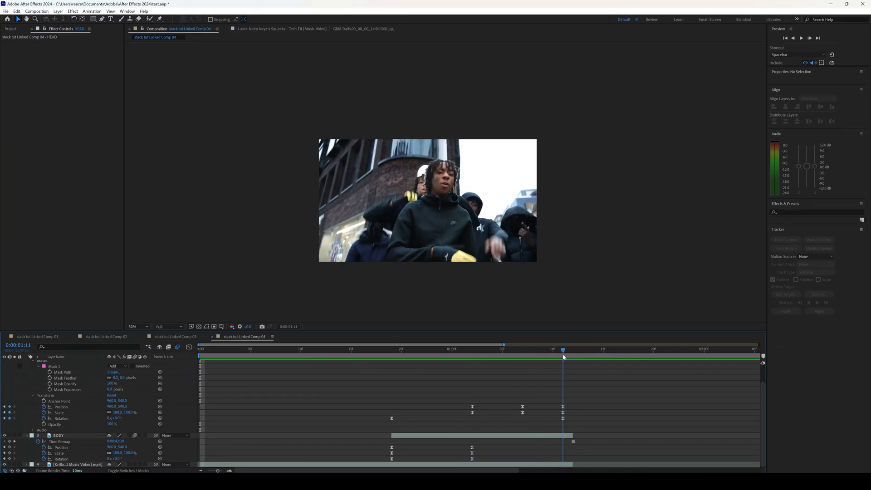
- Collapse the HEAD and BODY layers' properties and add an adjustment layer above all the layers
scroll(427, 423, up, 1)
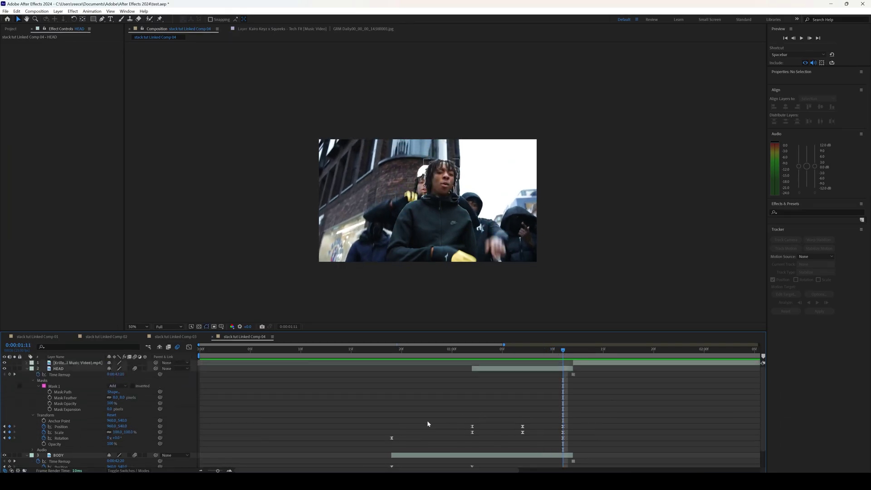
click(26, 369)
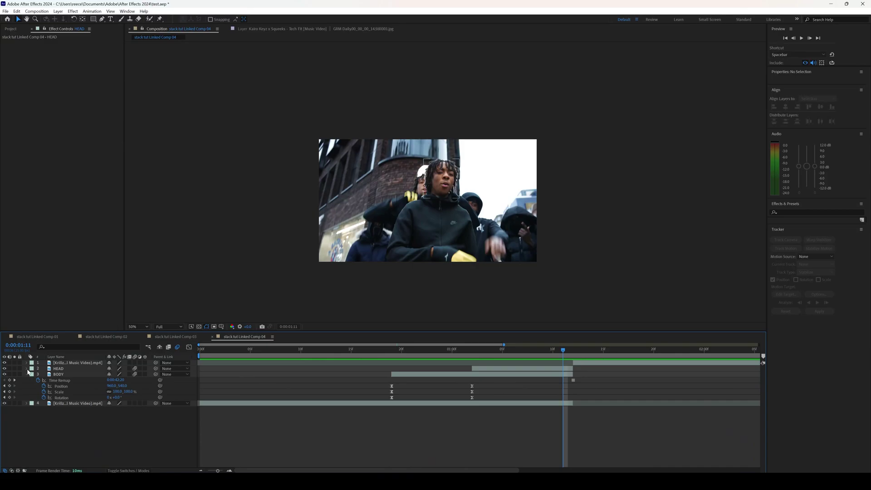
click(26, 373)
right_click(56, 404)
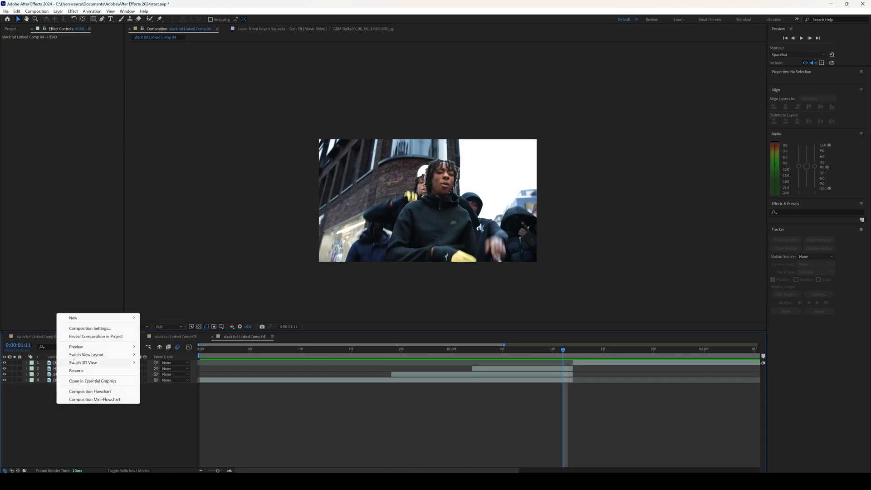
mouse_move(83, 322)
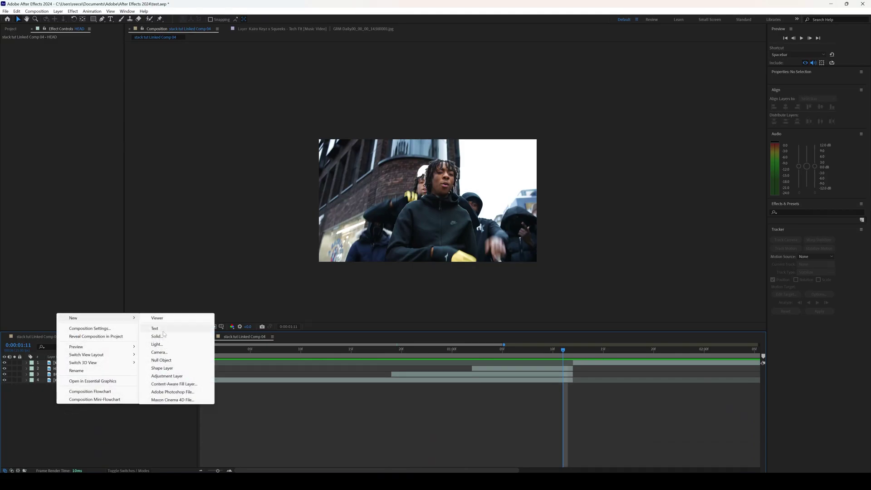
click(167, 376)
- Apply the BOUNCY SHAKE preset from the Ultimate SHAKE preset pack to the adjustment layer at 0:00:01:11
click(774, 249)
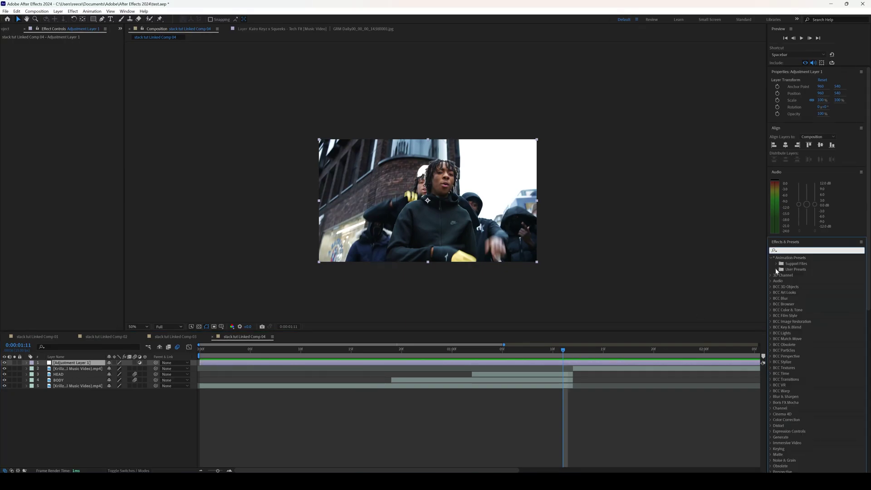
click(776, 270)
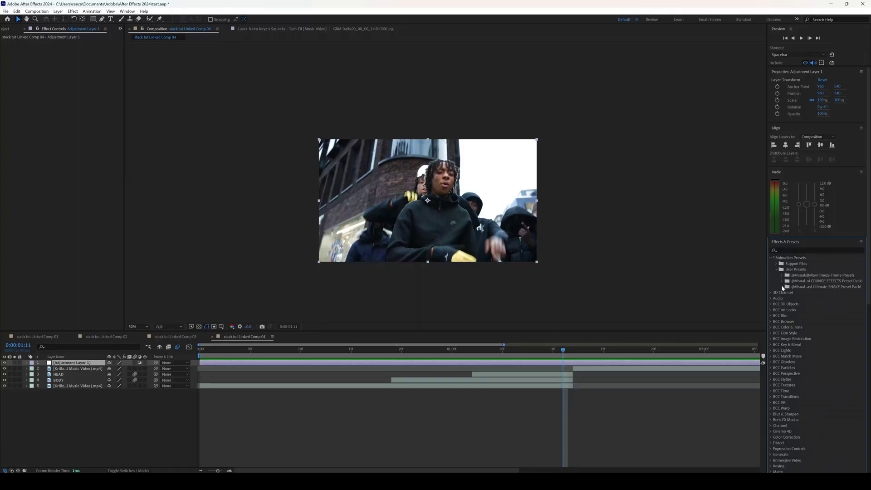
click(781, 287)
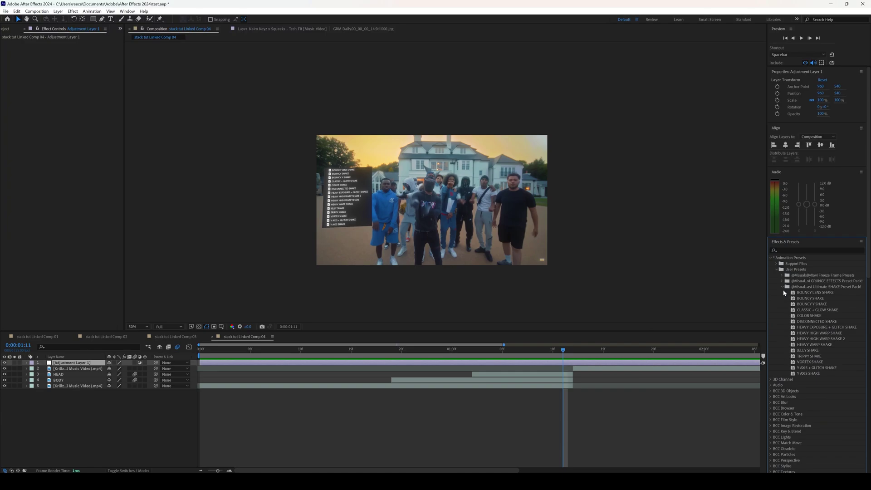
click(810, 299)
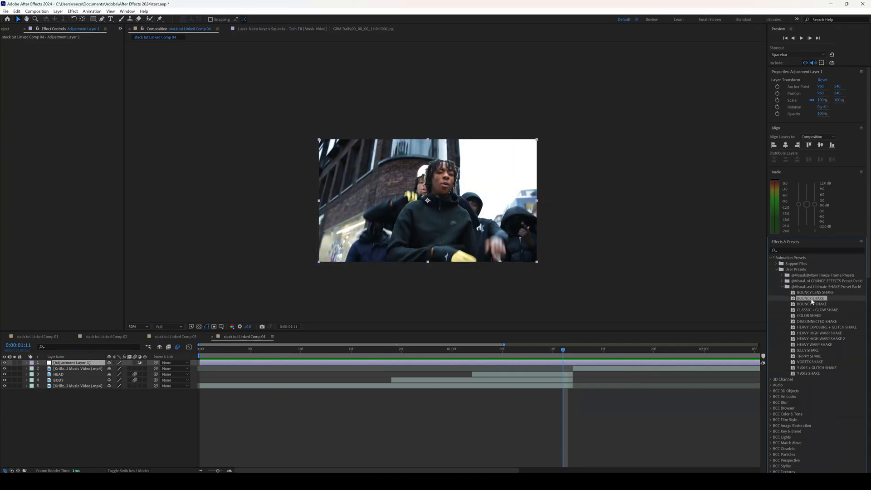
drag(804, 299, 565, 364)
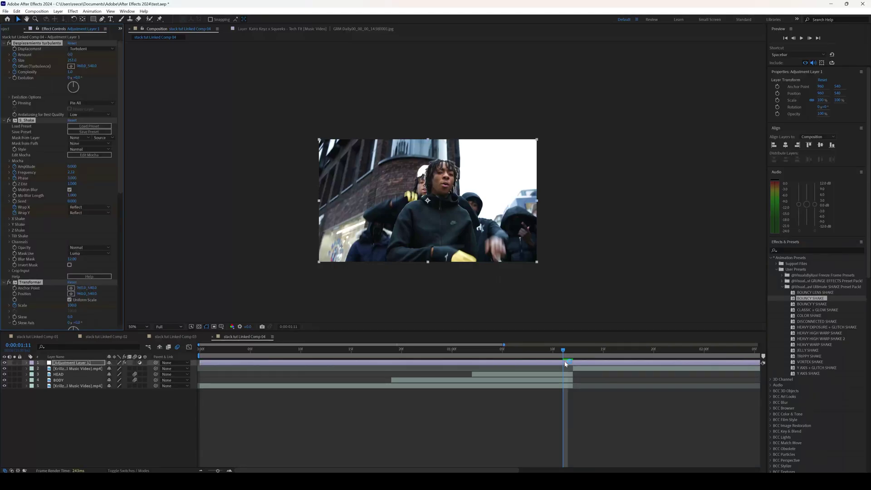
- Shift the adjustment layer one frame earlier so its central shake keyframes sit at 0:00:01:12, and preview at 100% magnification
key(u)
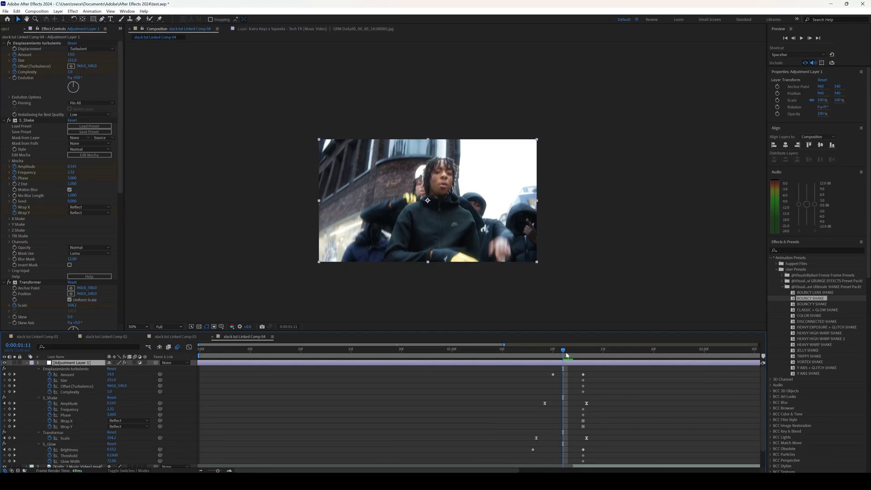
drag(565, 362, 555, 362)
click(220, 350)
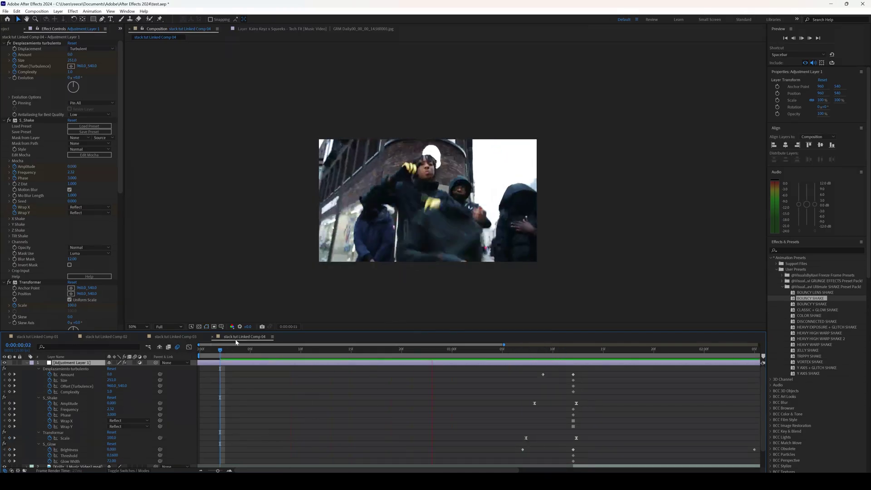
key(space)
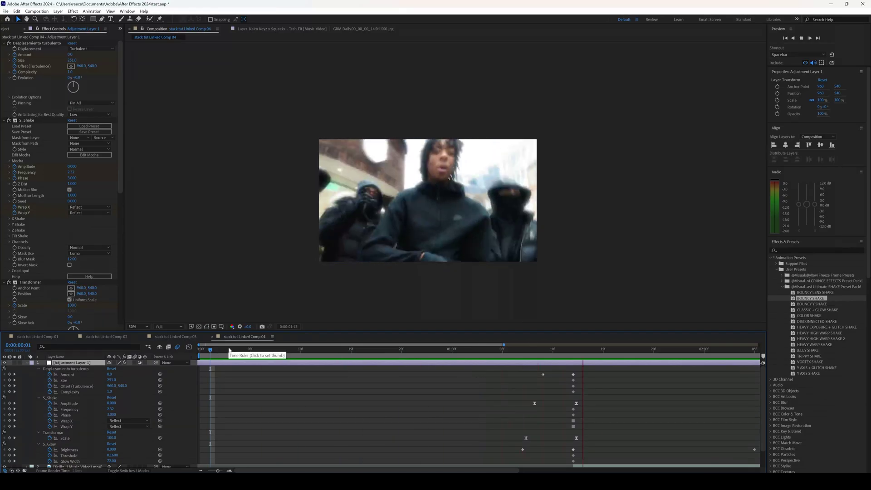
key(/)
key(minus)
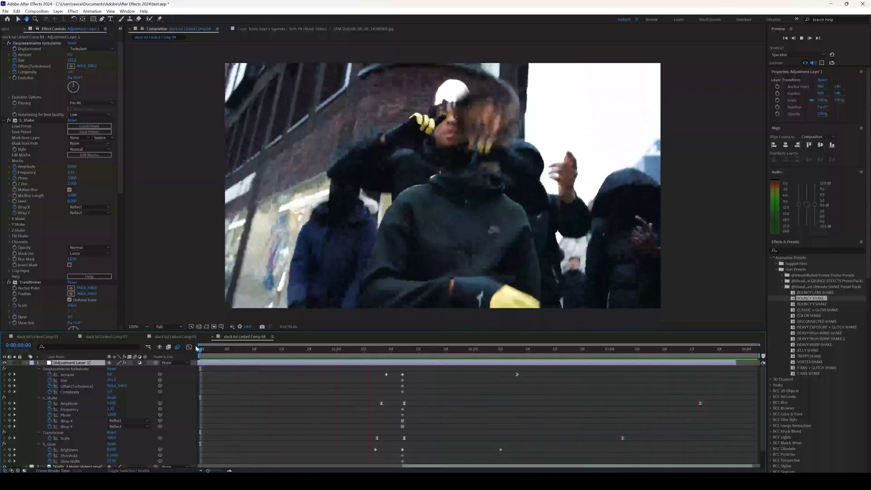
- Slide the adjustment layer carrying BOUNCY Y SHAKE to start at the 0:00:01:12 cut and preview from the beginning
click(398, 350)
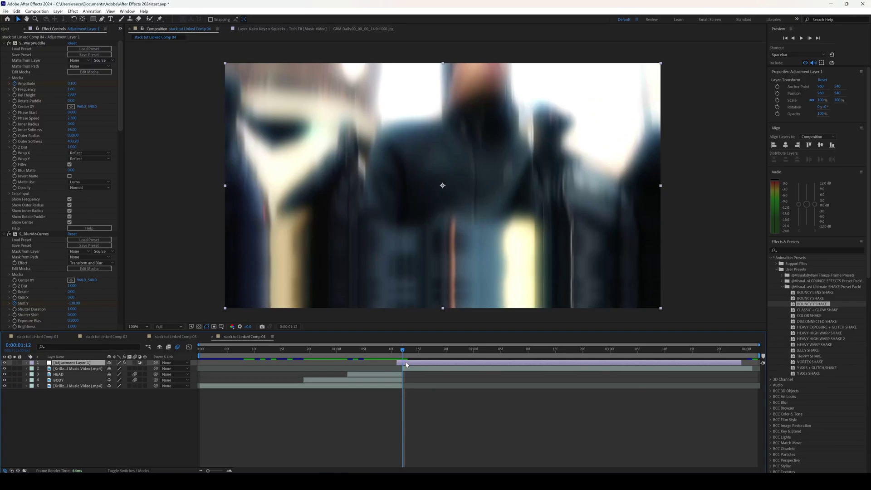
drag(405, 364, 190, 347)
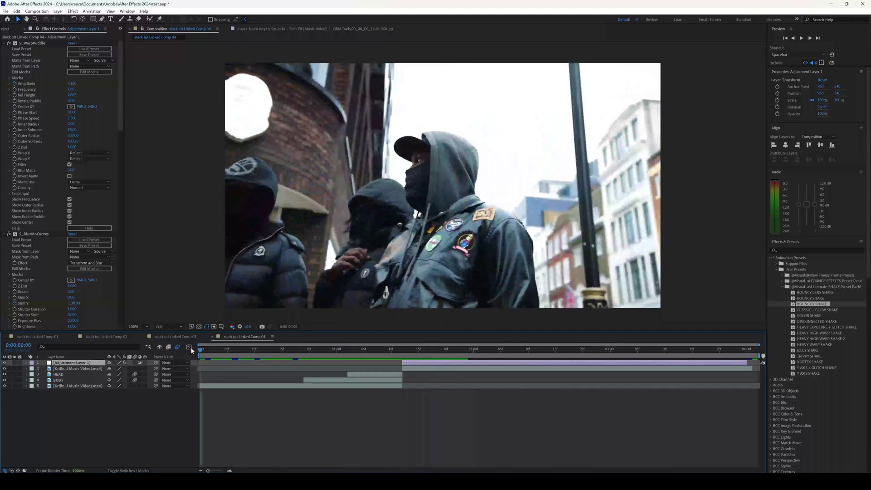
key(space)
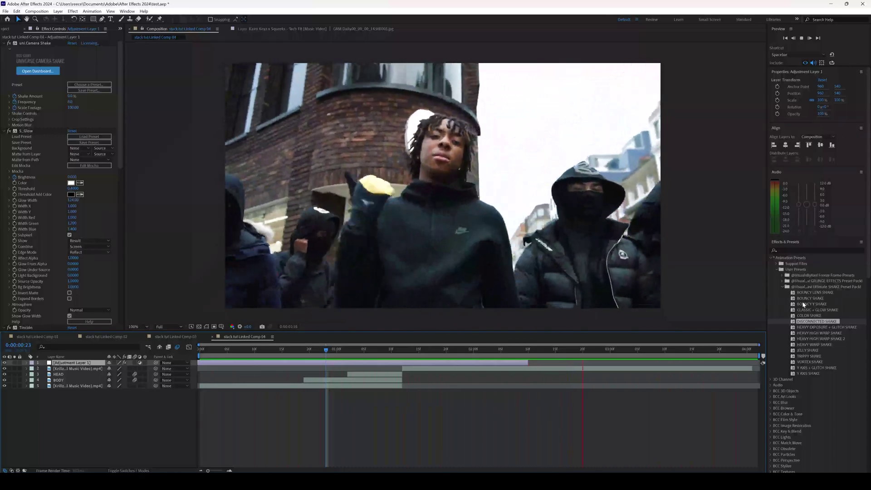
- Apply BOUNCY SHAKE to the adjustment layer and shift it earlier so the central shake keyframes sit at 0:00:01:15
double_click(804, 299)
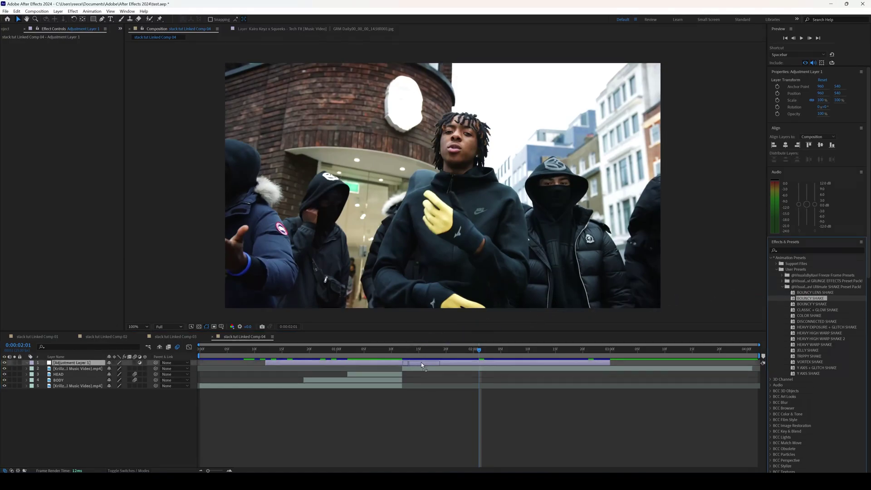
key(u)
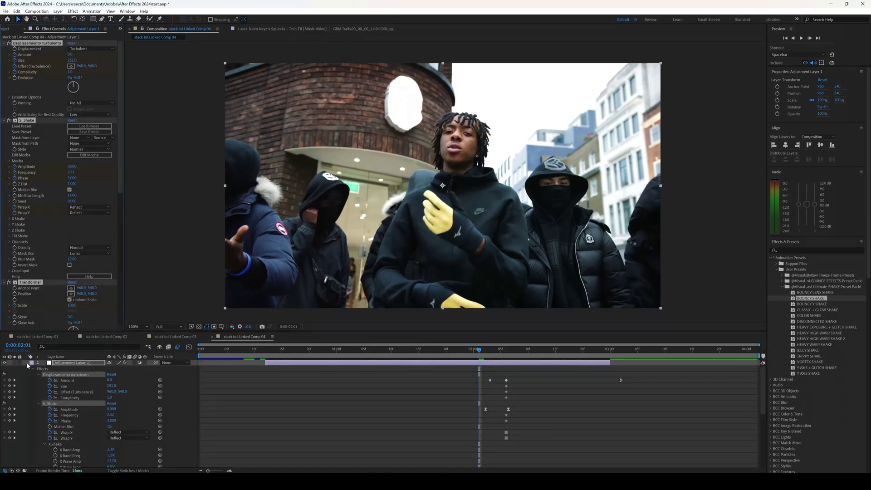
drag(431, 358, 447, 351)
- Preview the shake from 0:00:00:22, extend the adjustment layer to the composition's end, and play back from the start
click(320, 350)
key(space)
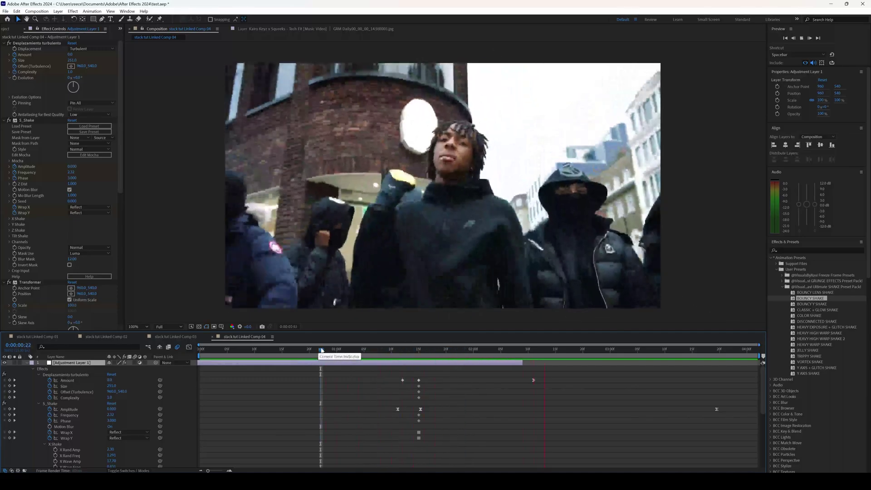
drag(524, 362, 751, 364)
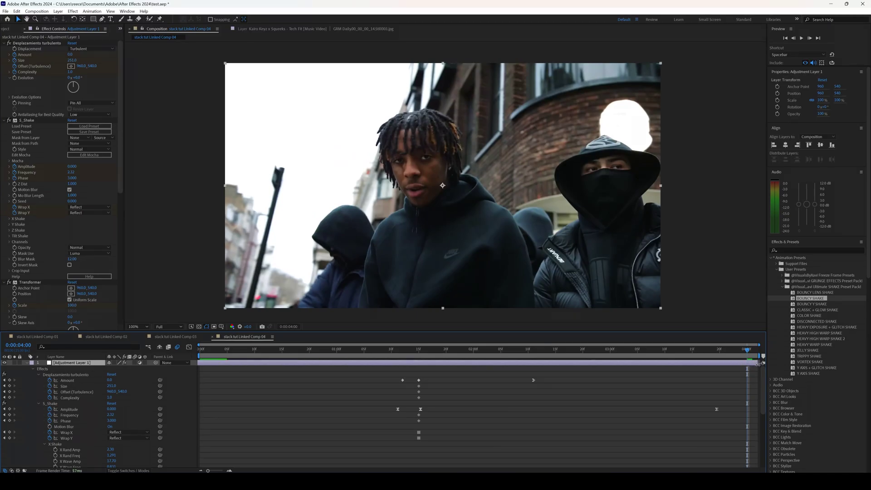
key(space)
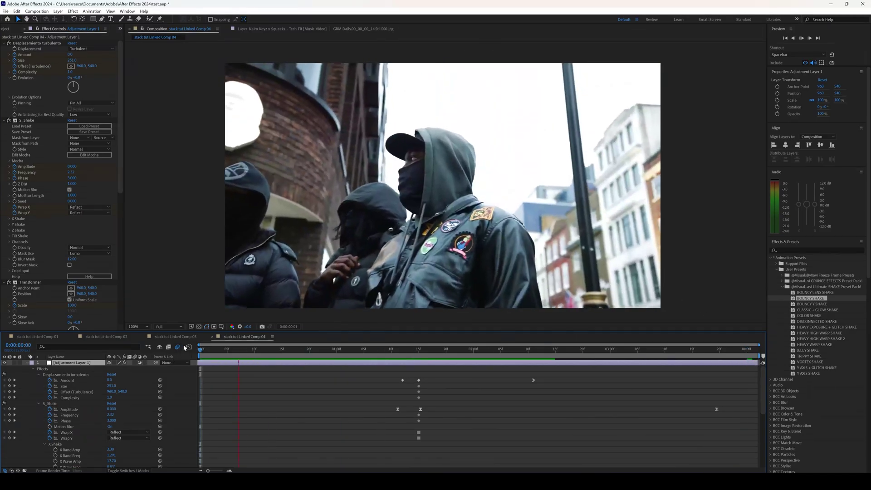